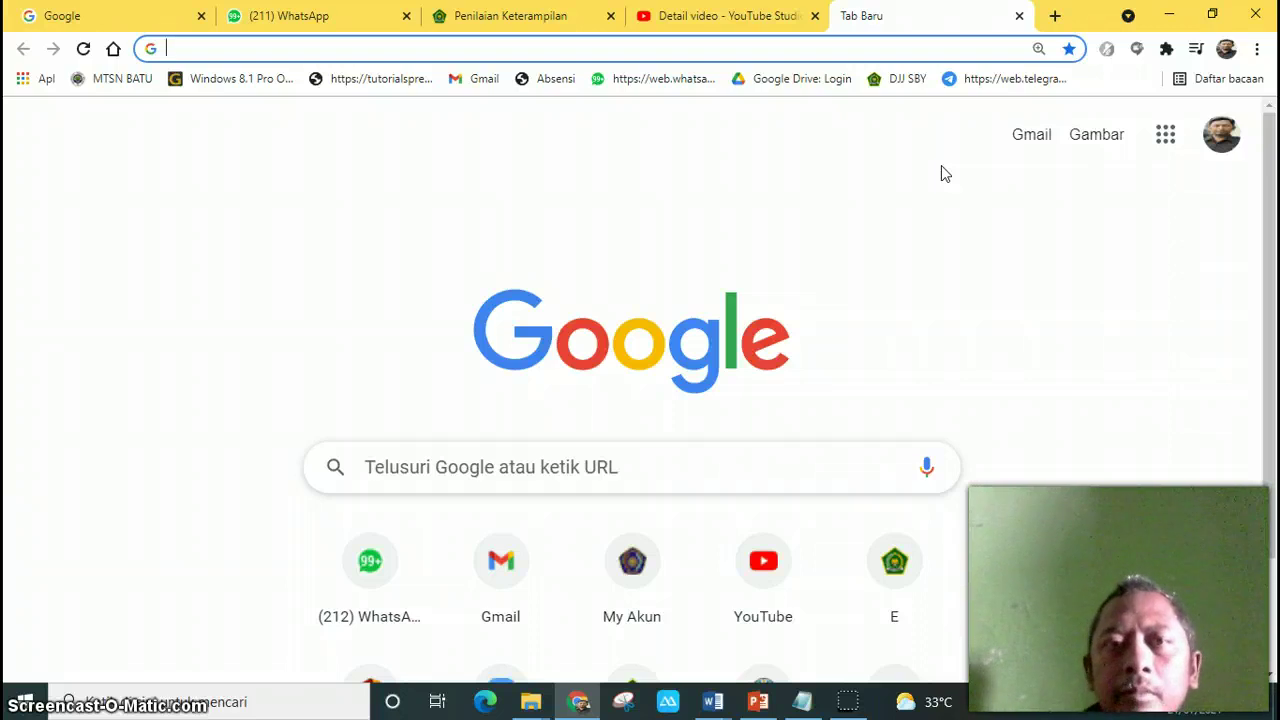
Open the Office 365 home page at office.com
left_click(593, 50)
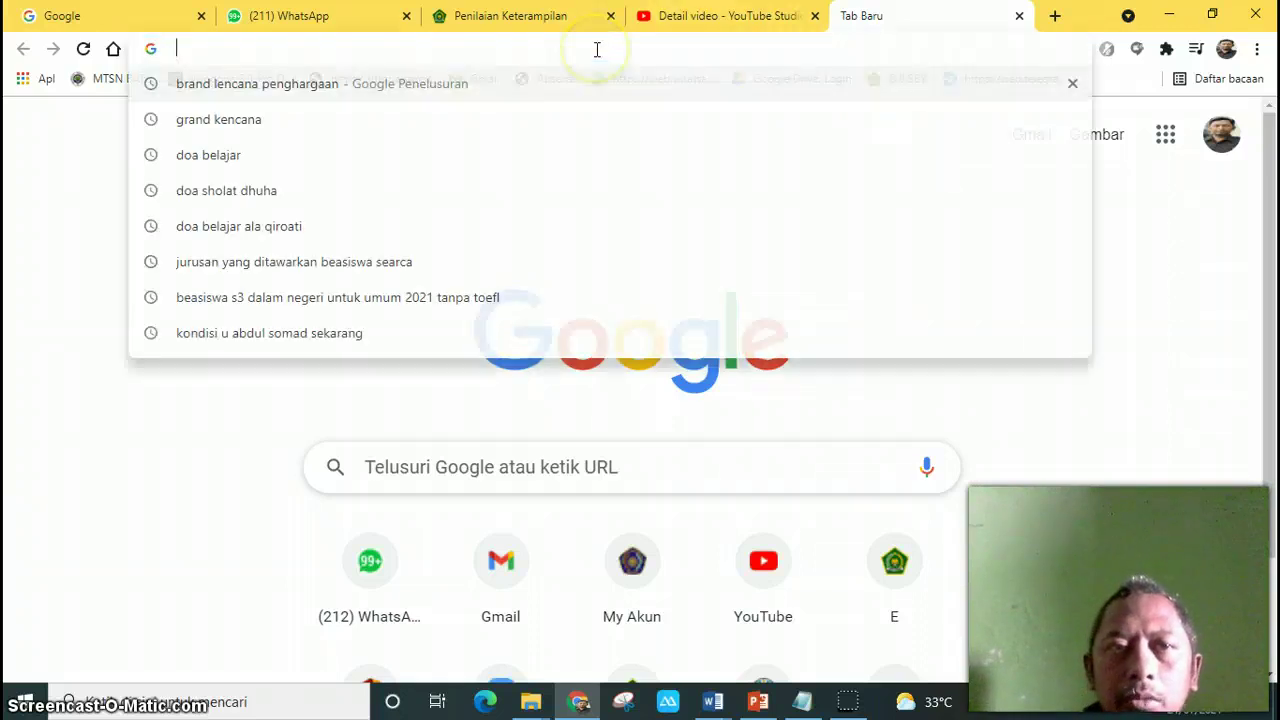
type("o")
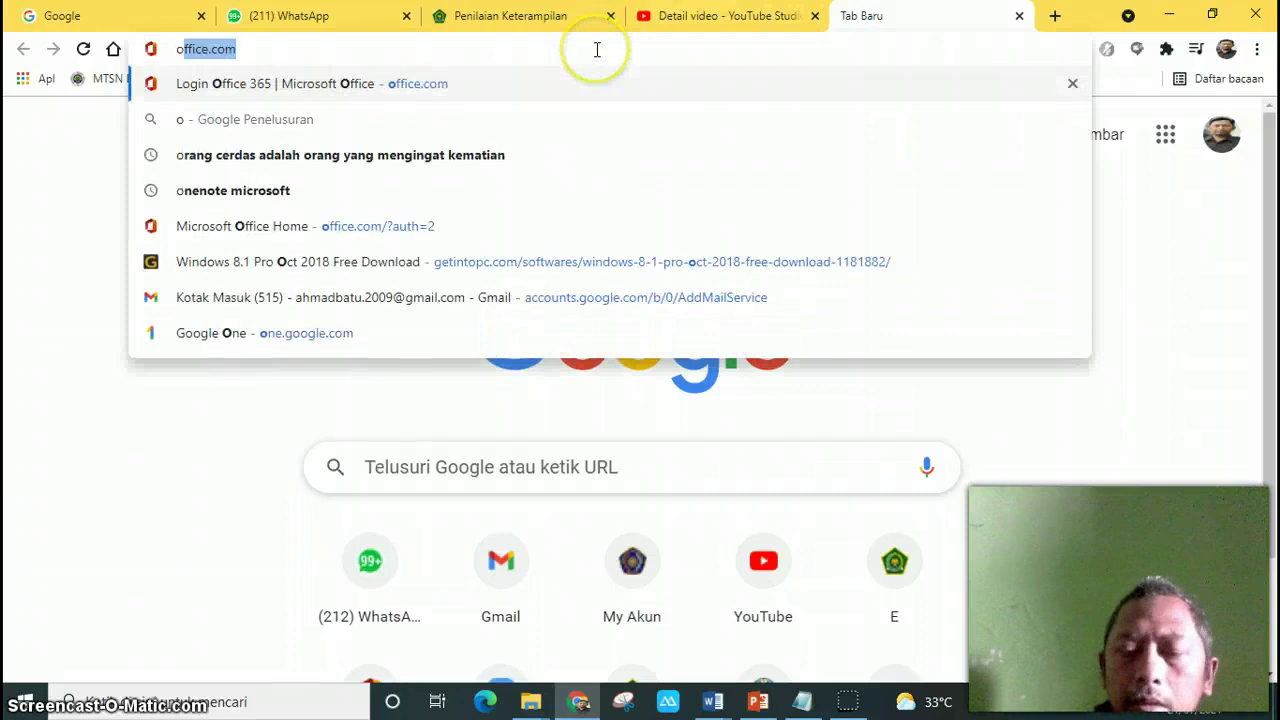
key("Return")
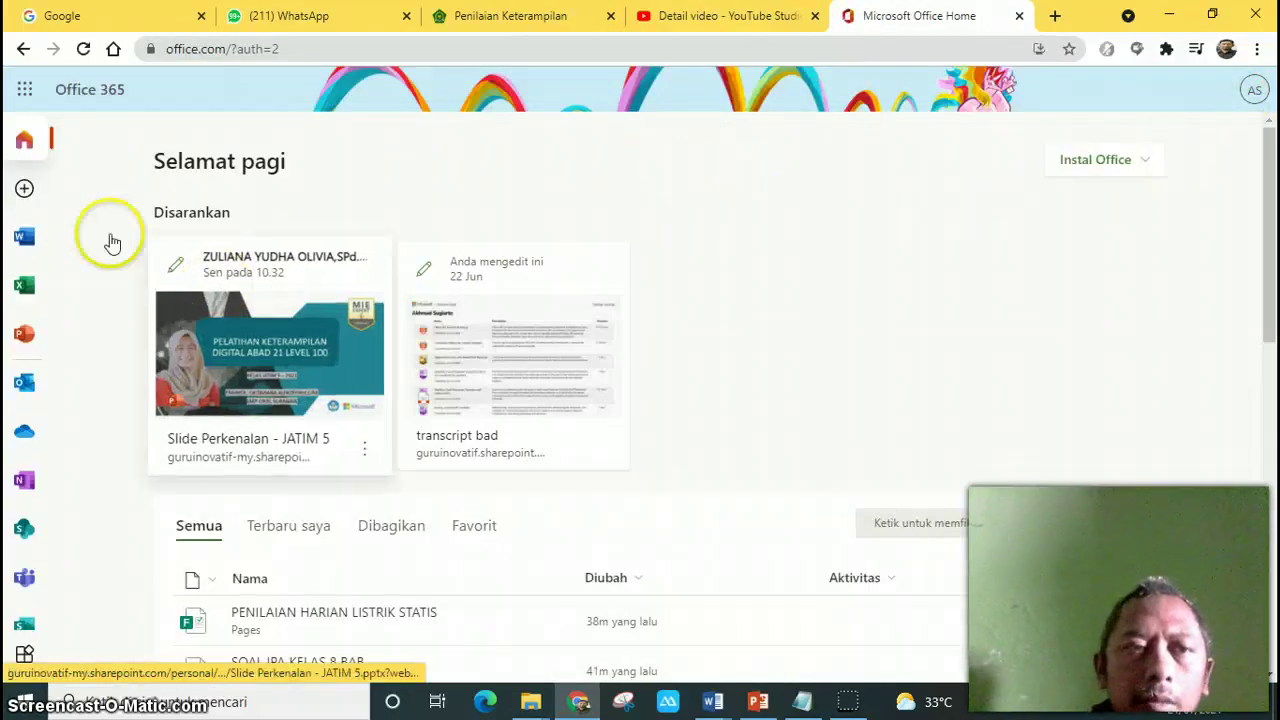
Find Microsoft Teams among the Office 365 applications and launch it
scroll(80, 266, "down", 2)
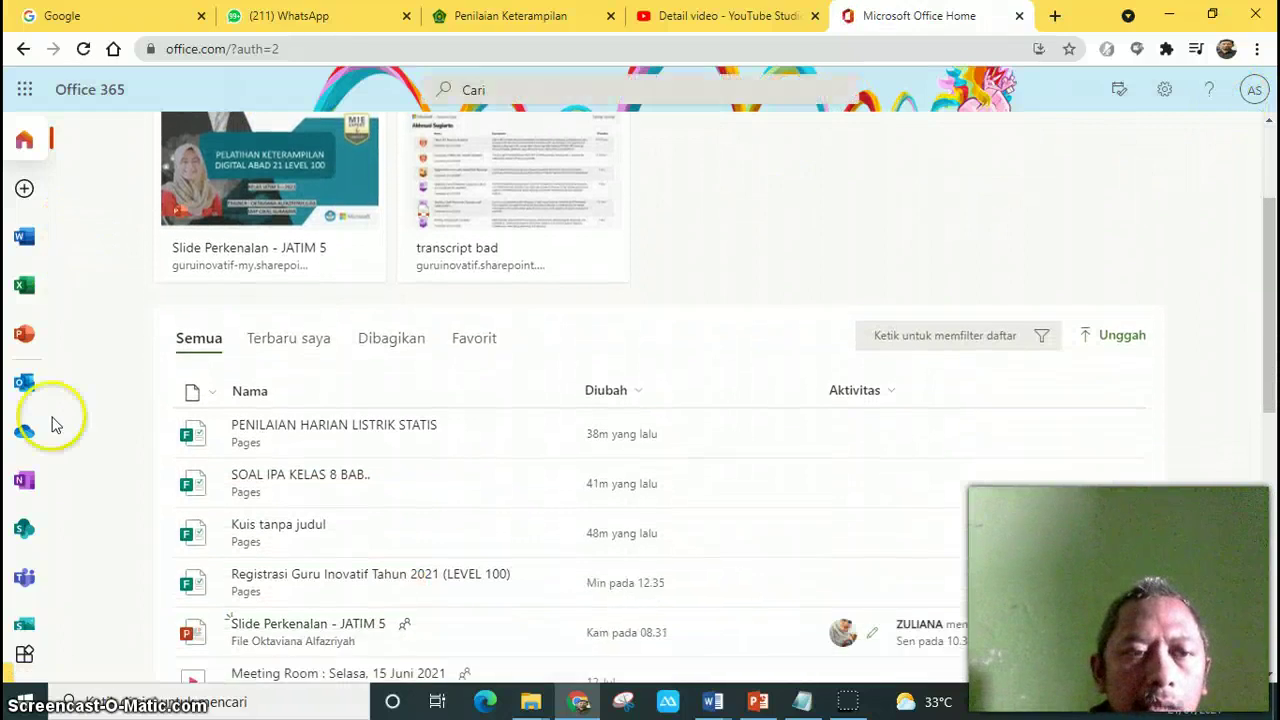
left_click(24, 96)
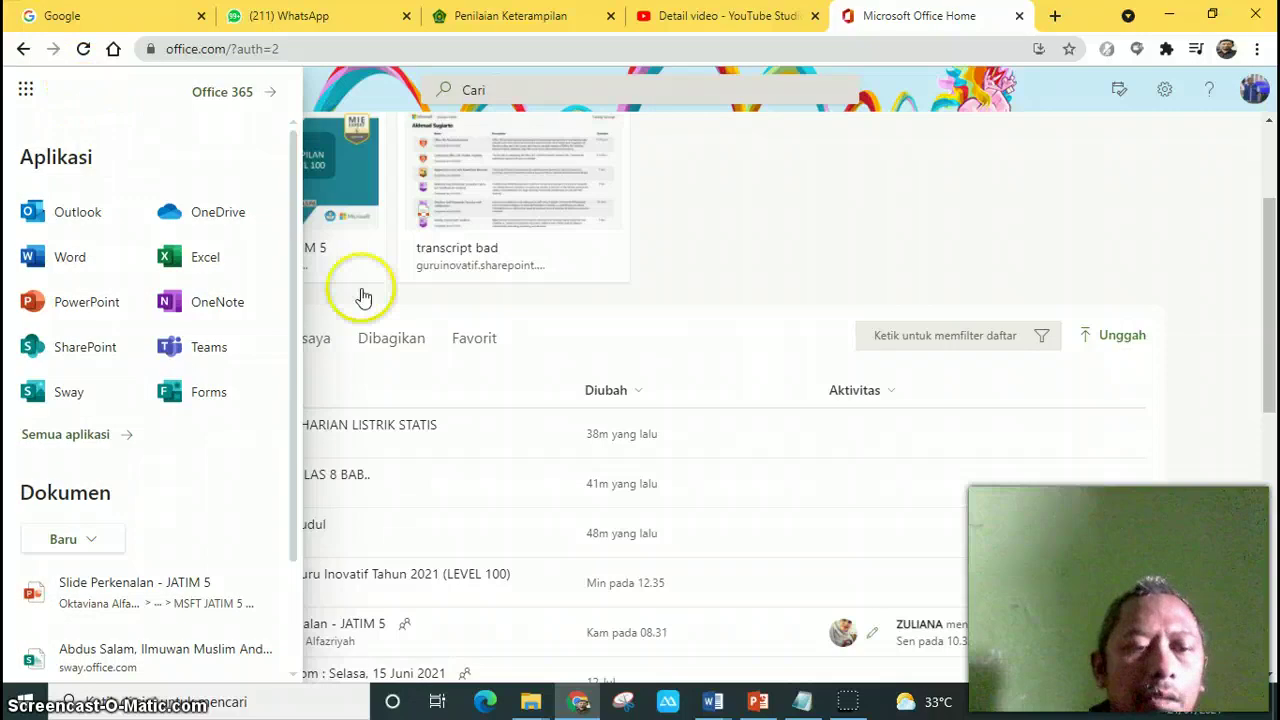
left_click(980, 294)
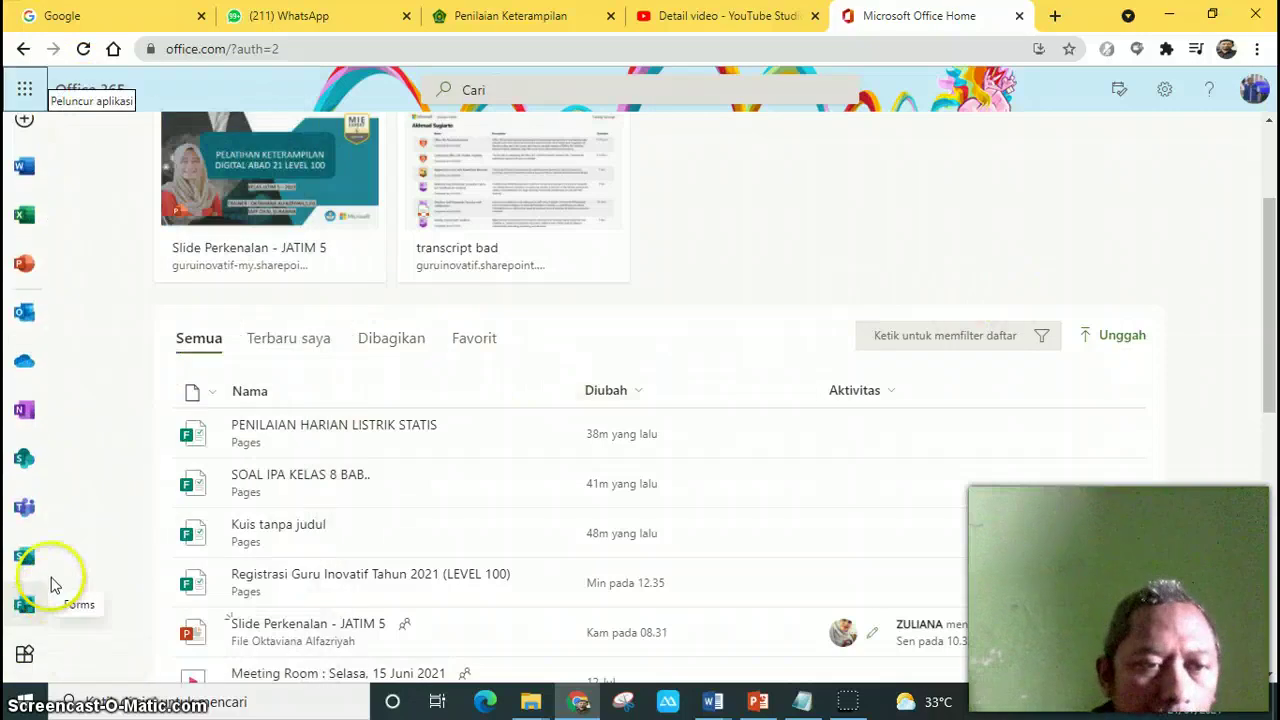
left_click(44, 508)
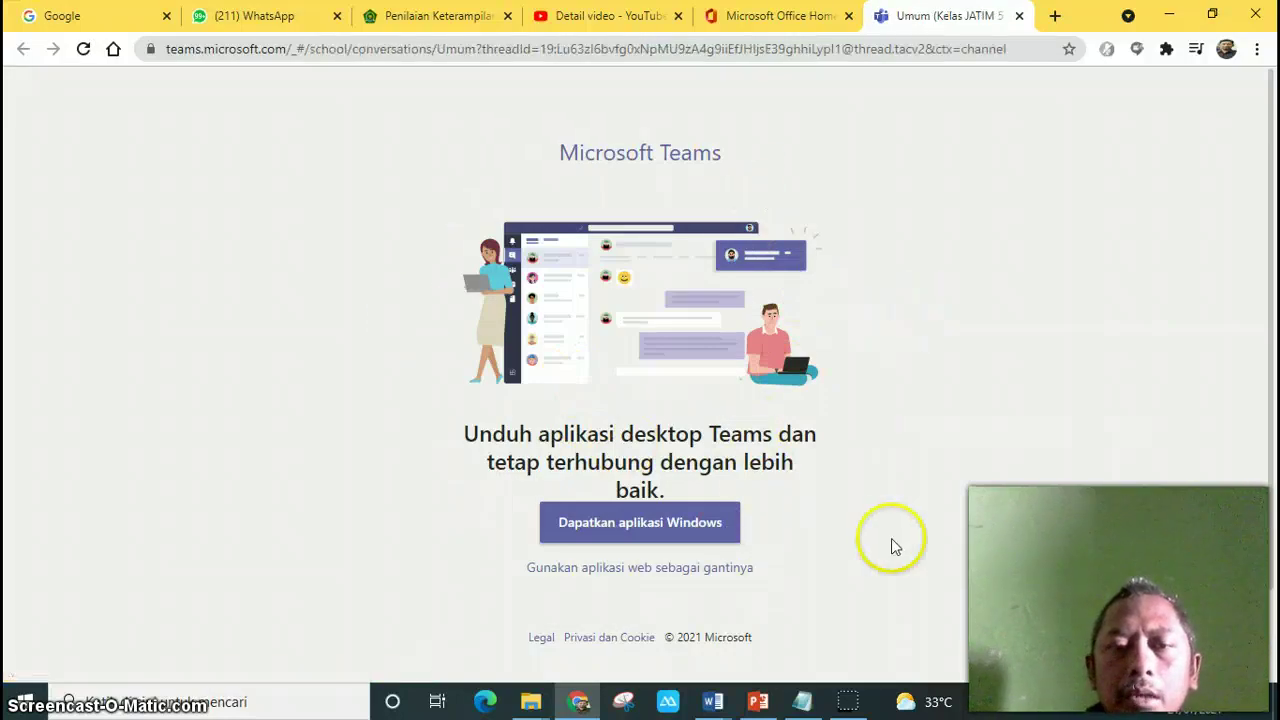
Show the Microsoft Teams shortcut on the desktop and return to the Teams download page in the browser
scroll(865, 525, "down", 1)
left_click(692, 429)
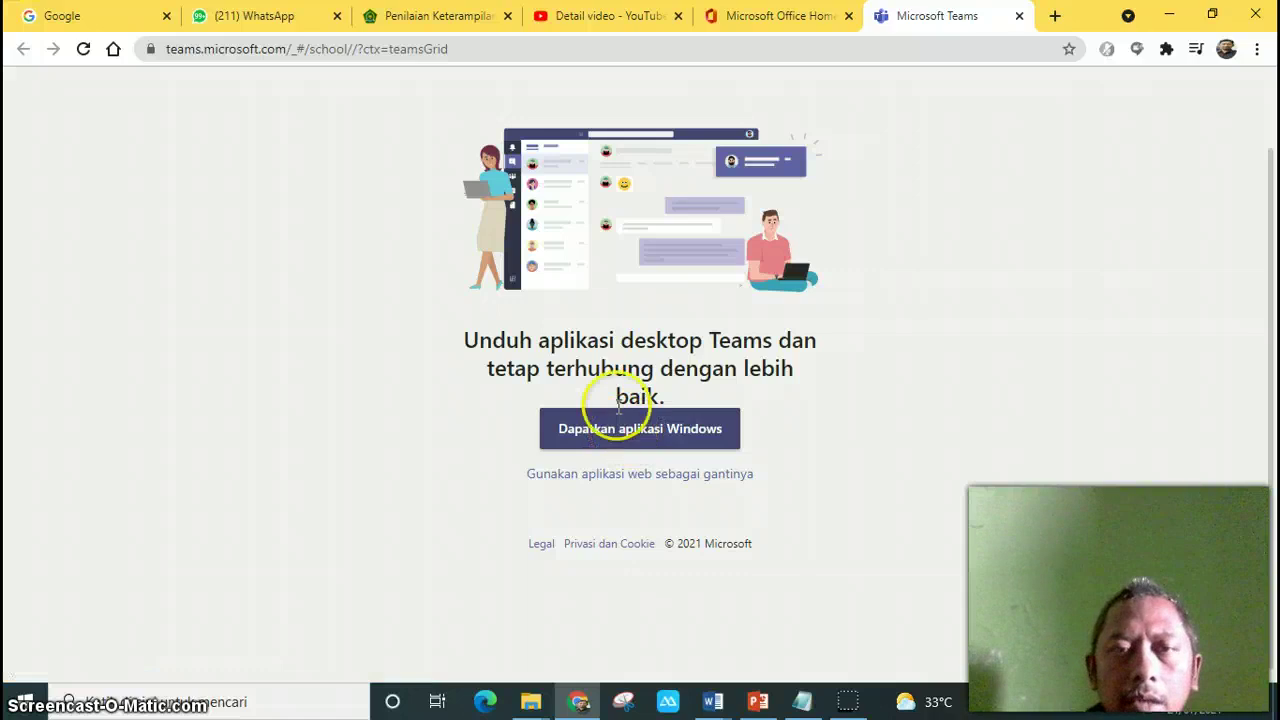
left_click(1169, 16)
left_click(100, 318)
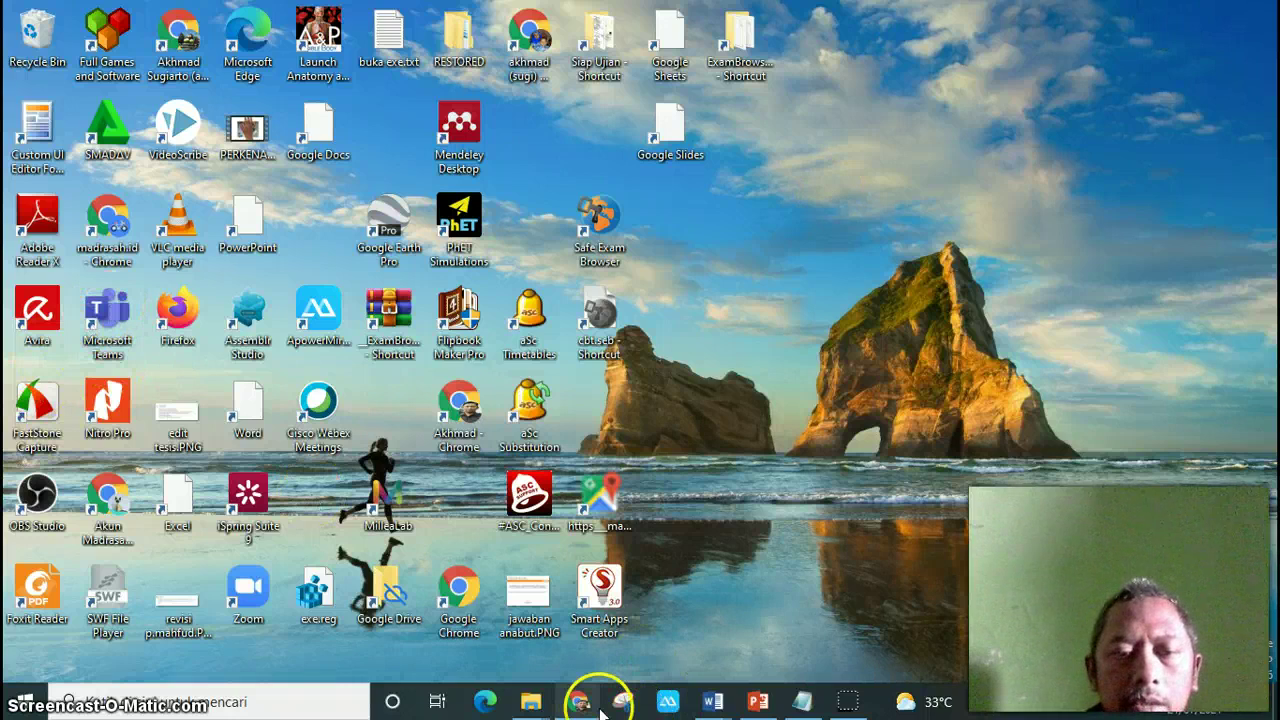
left_click(625, 600)
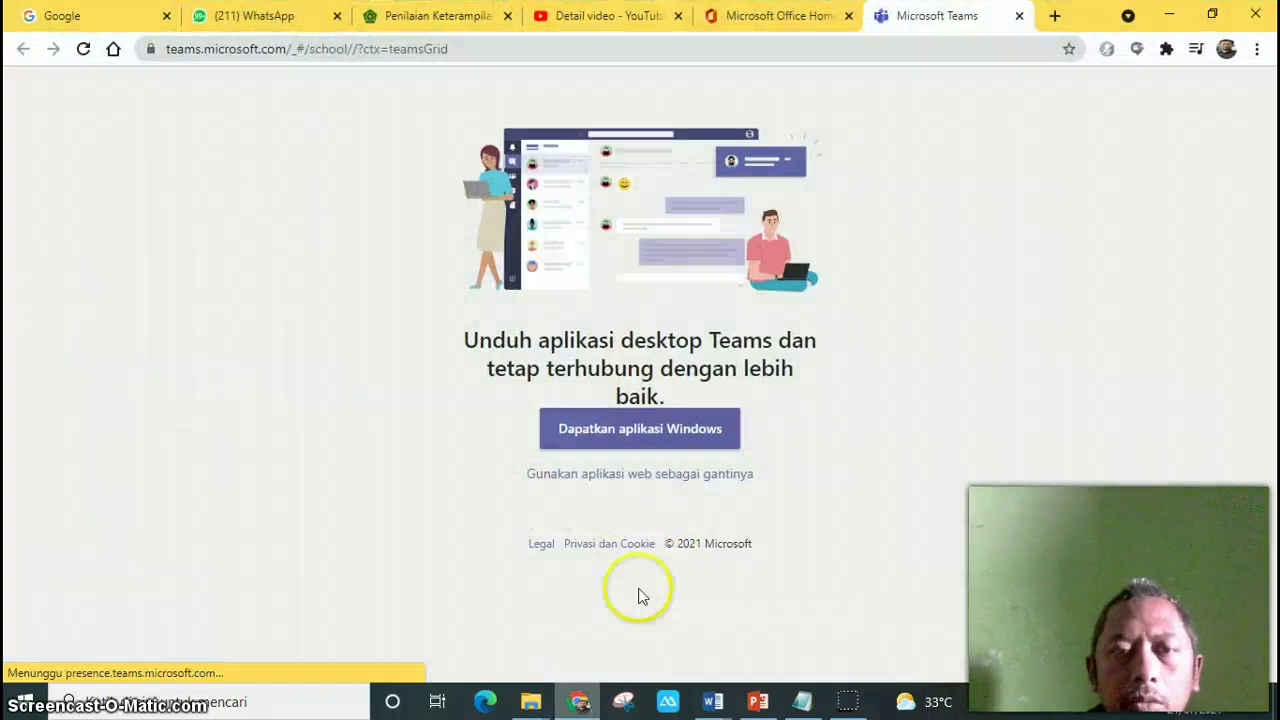
Start downloading the Teams desktop installer for Windows and cancel the download
left_click(648, 437)
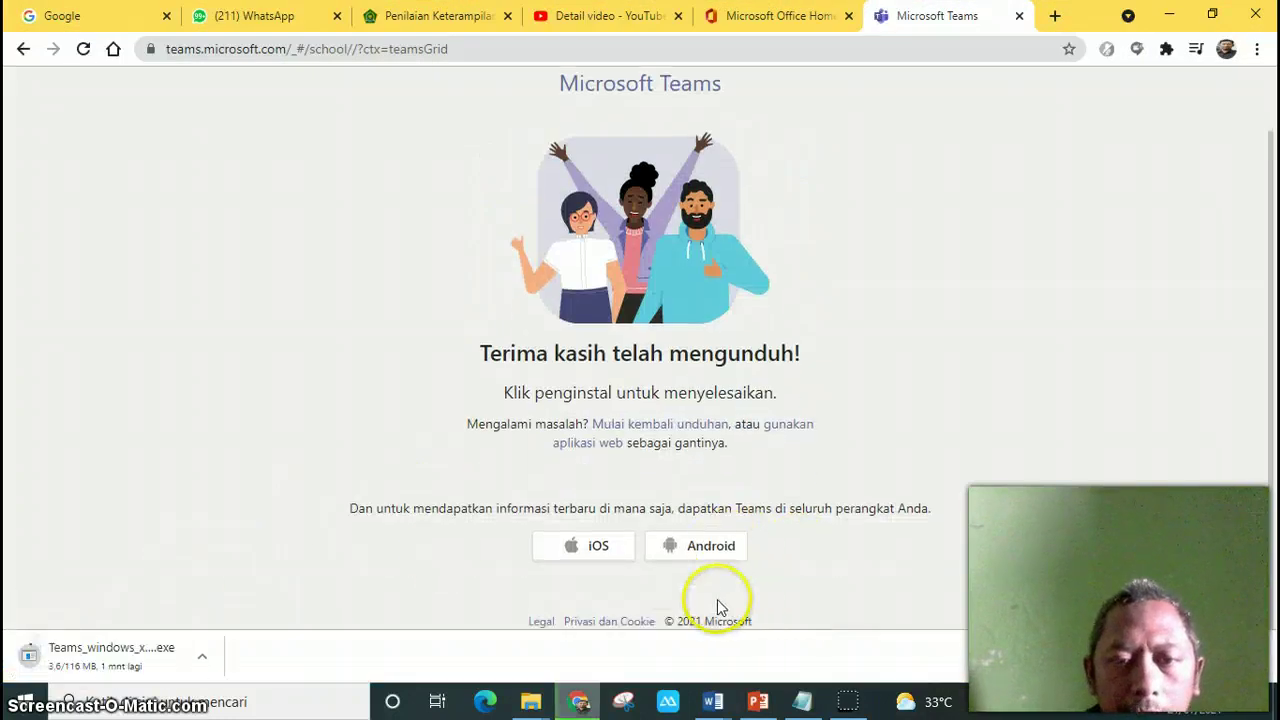
left_click(202, 655)
left_click(214, 624)
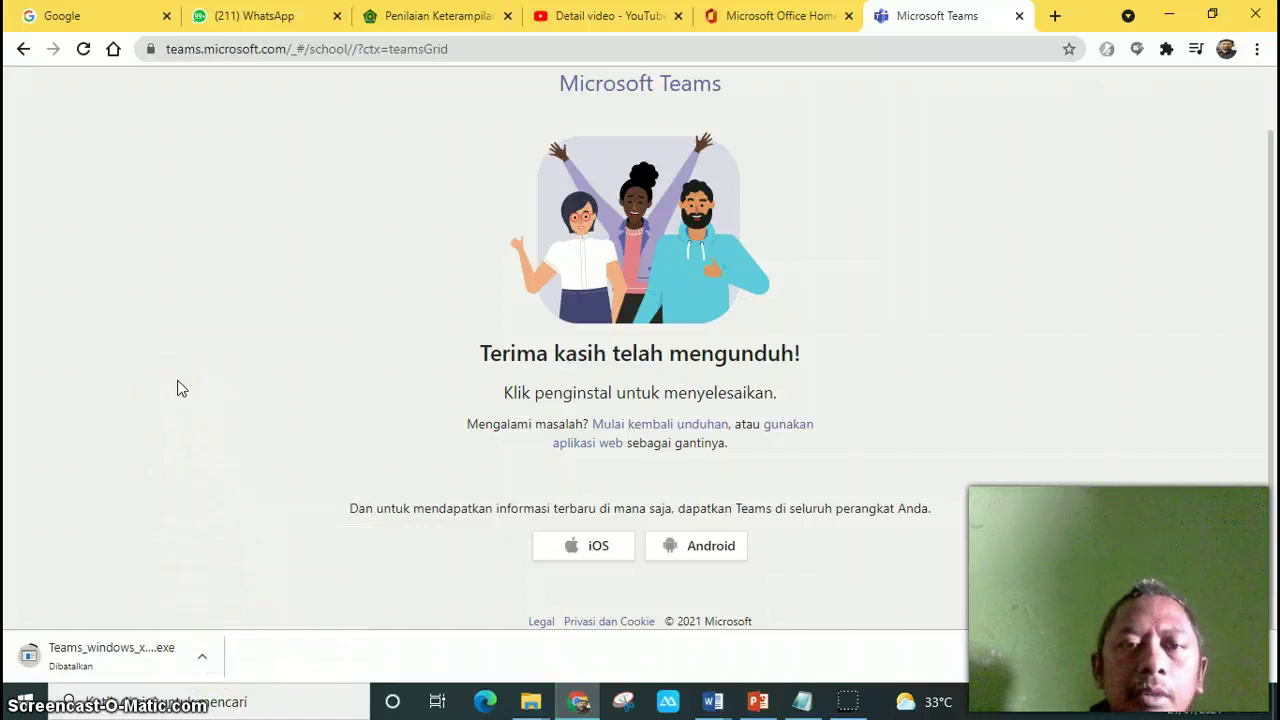
Continue to Microsoft Teams using the web app instead of the desktop version
scroll(838, 447, "up", 1)
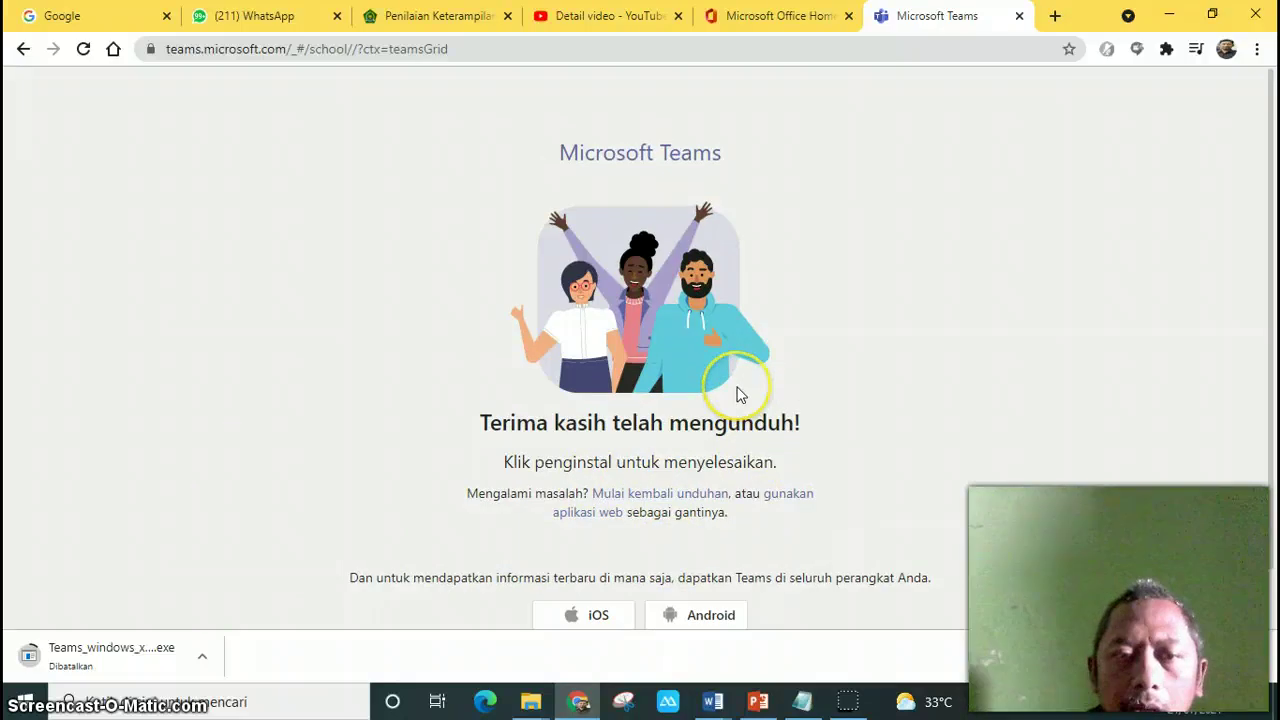
left_click(593, 516)
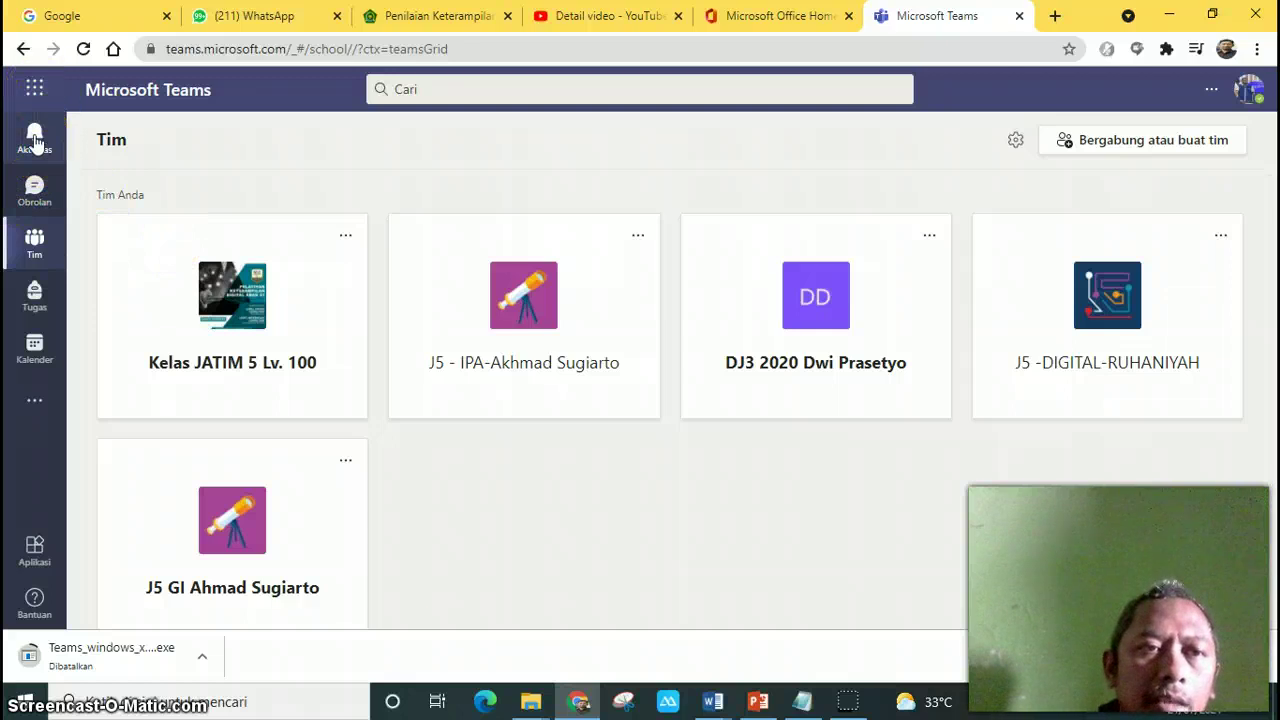
Look through the activity feed and the chat section of Teams
left_click(35, 138)
left_click(42, 136)
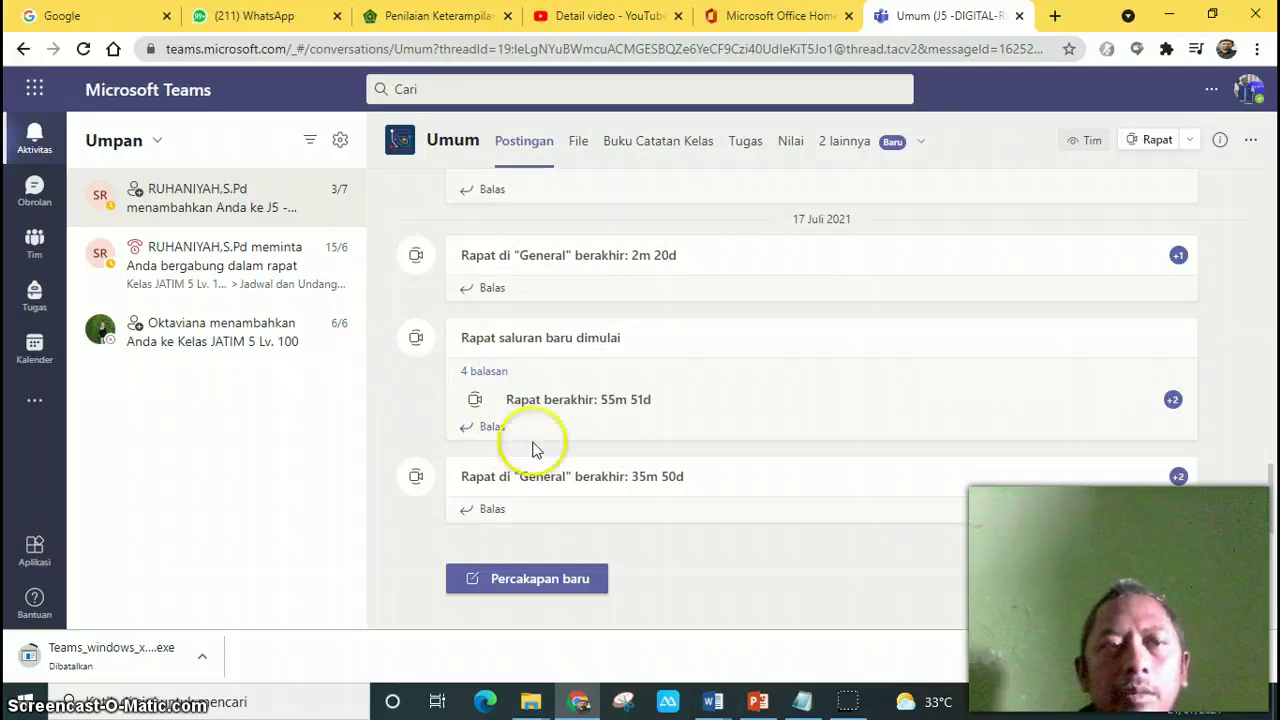
left_click(36, 192)
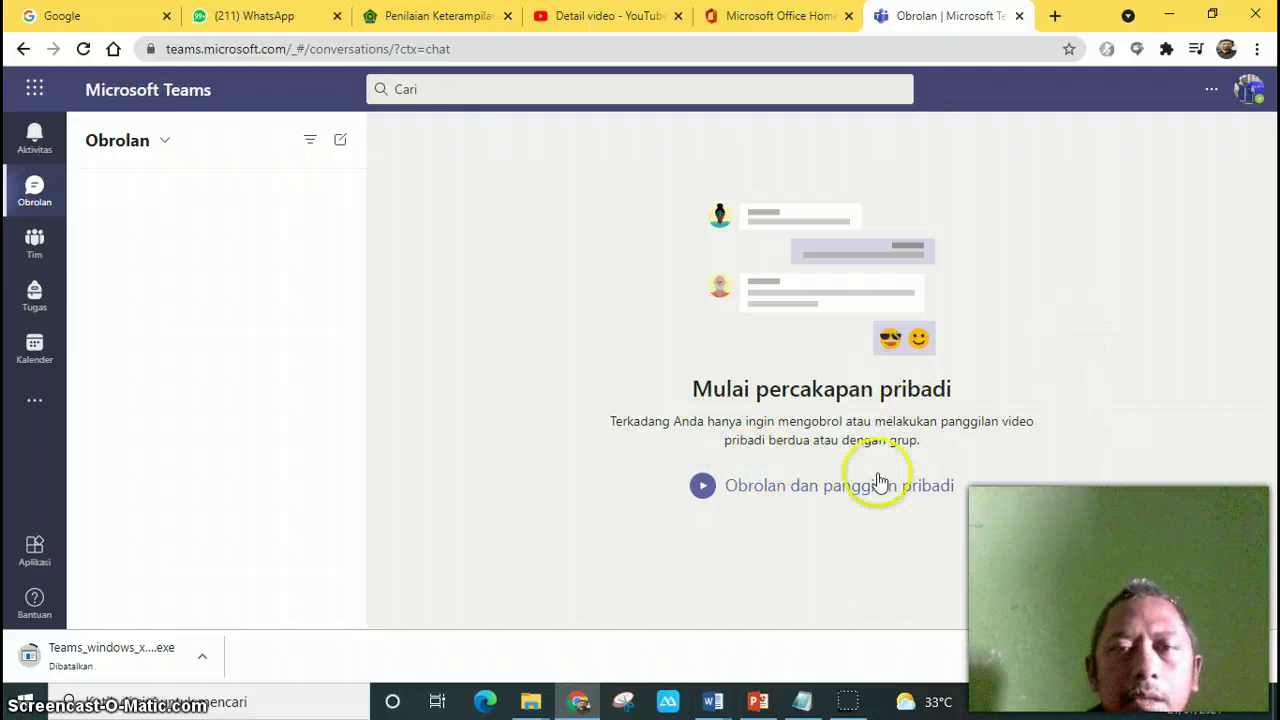
left_click(44, 142)
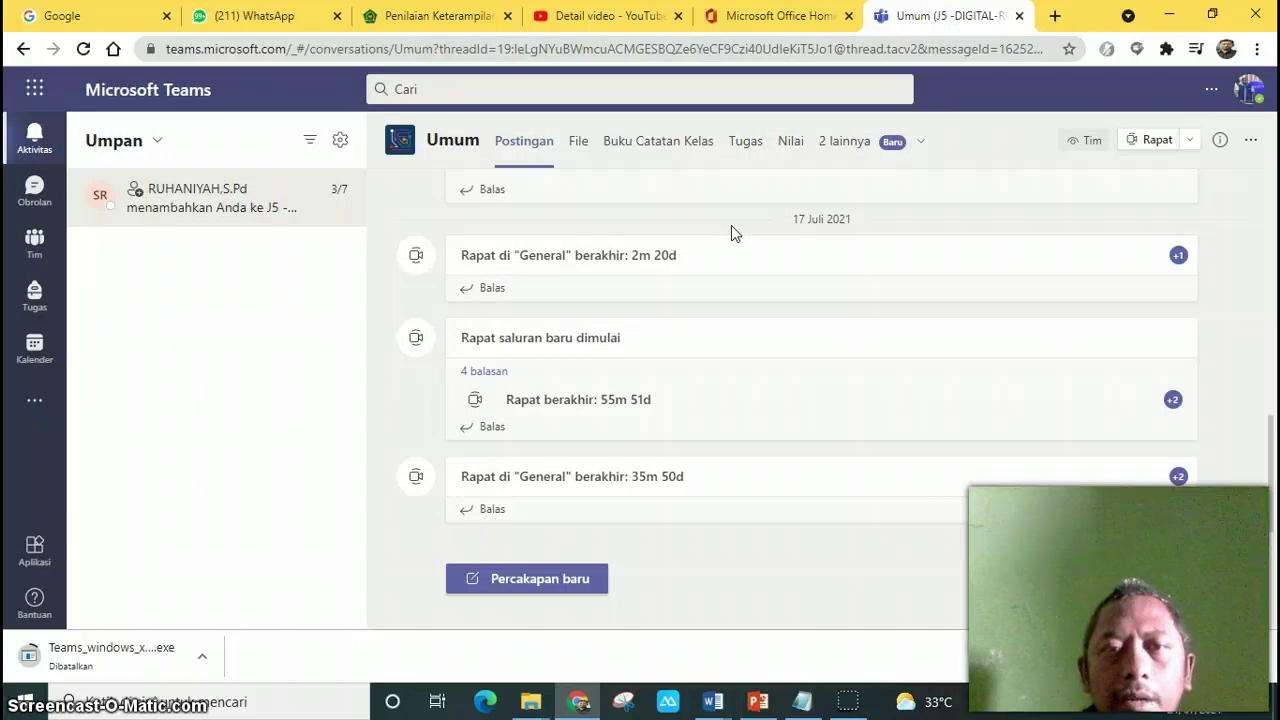
left_click(734, 241)
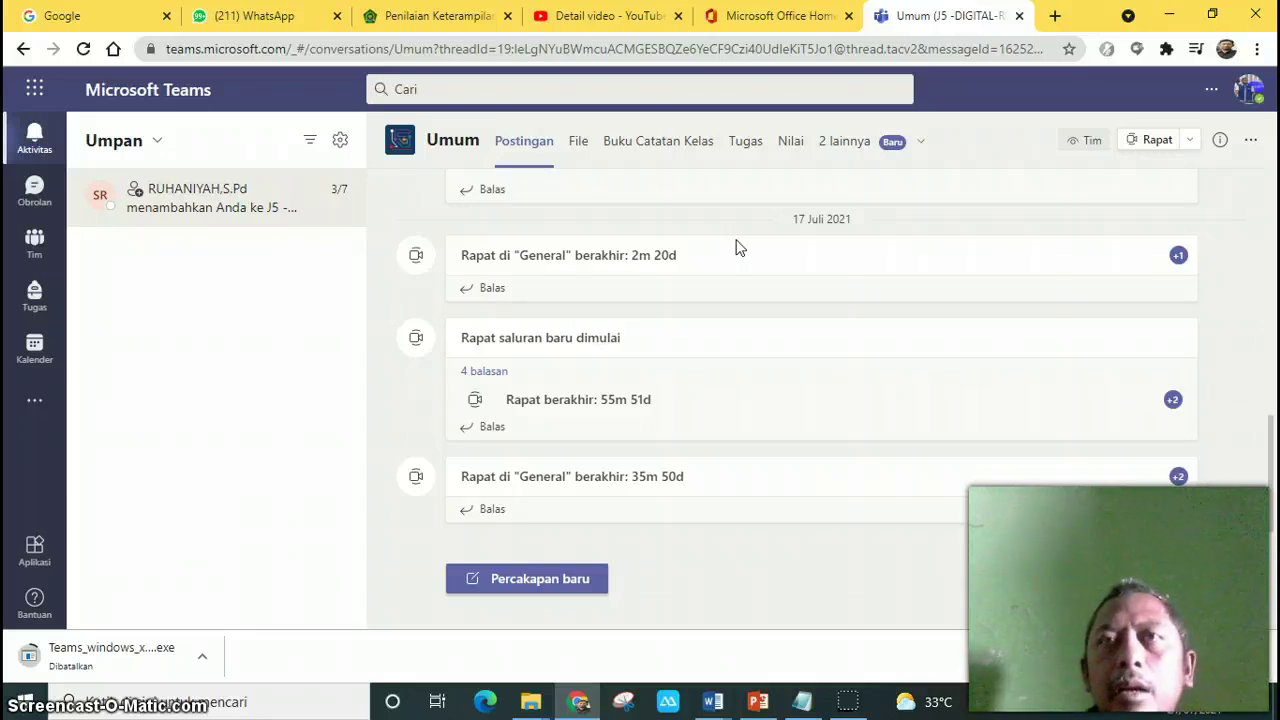
Start creating a new team from the teams overview, choosing Kelas as the team type
left_click(35, 245)
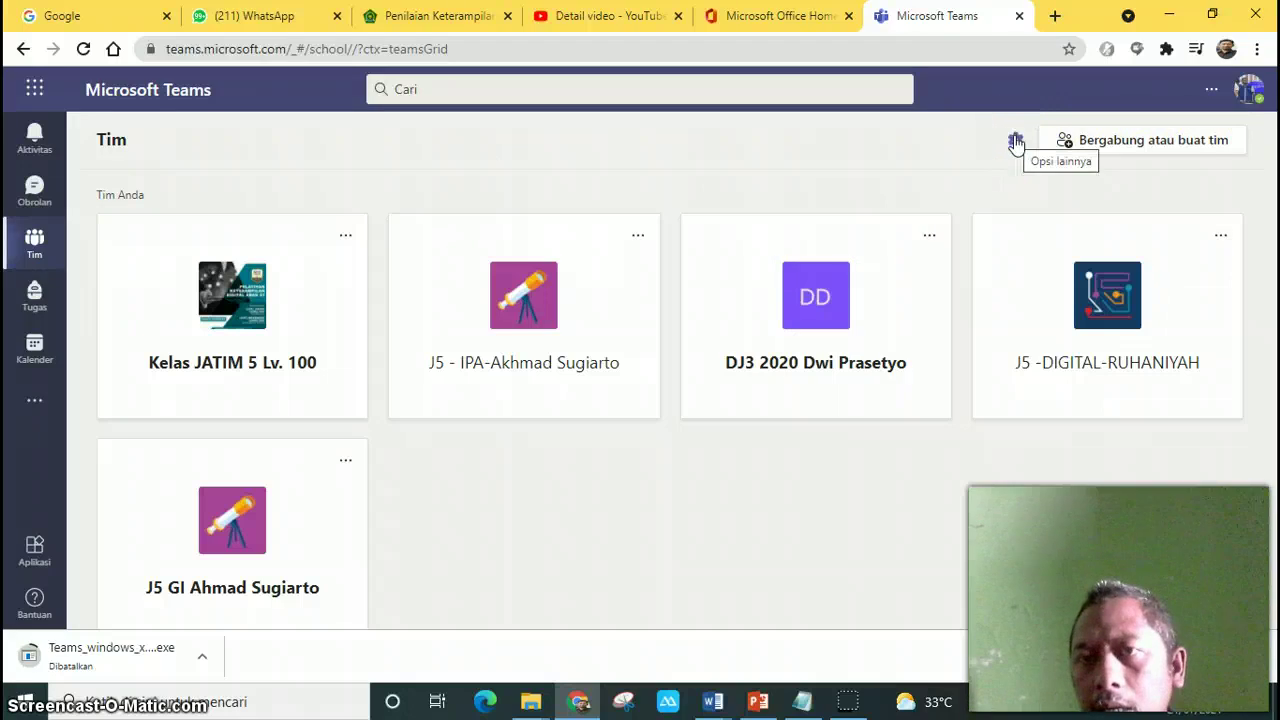
left_click(1125, 149)
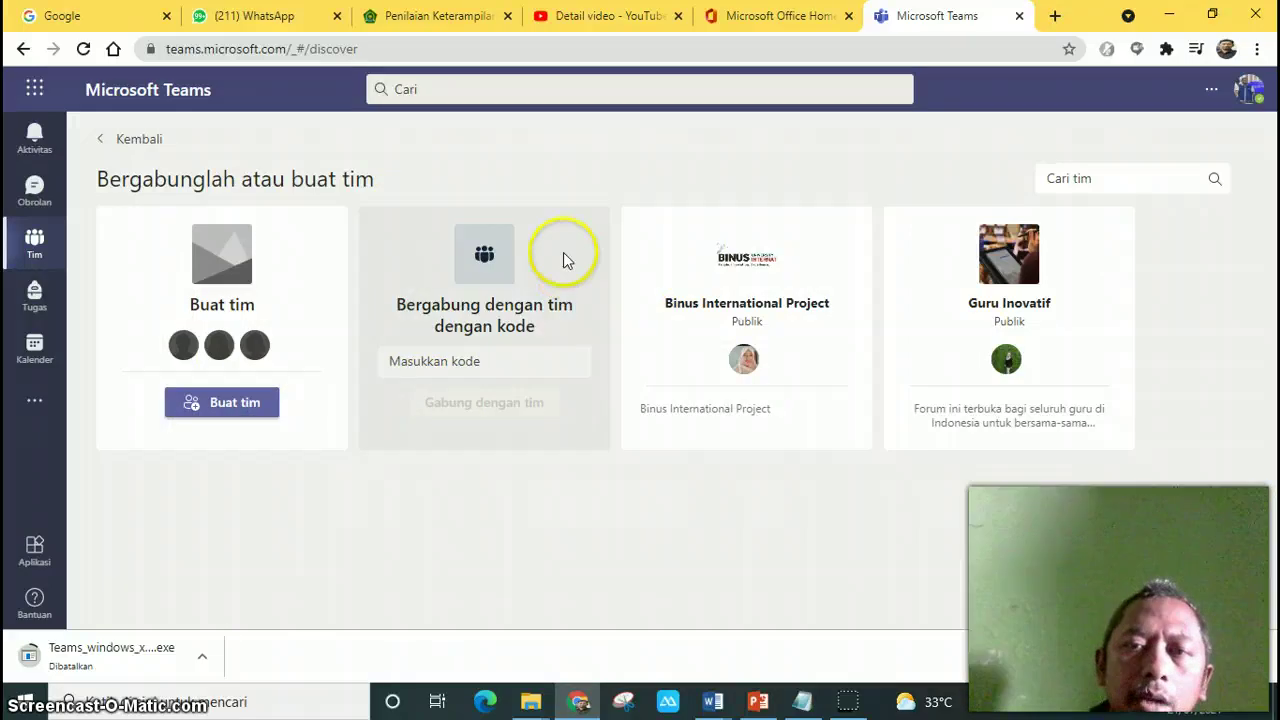
left_click(492, 360)
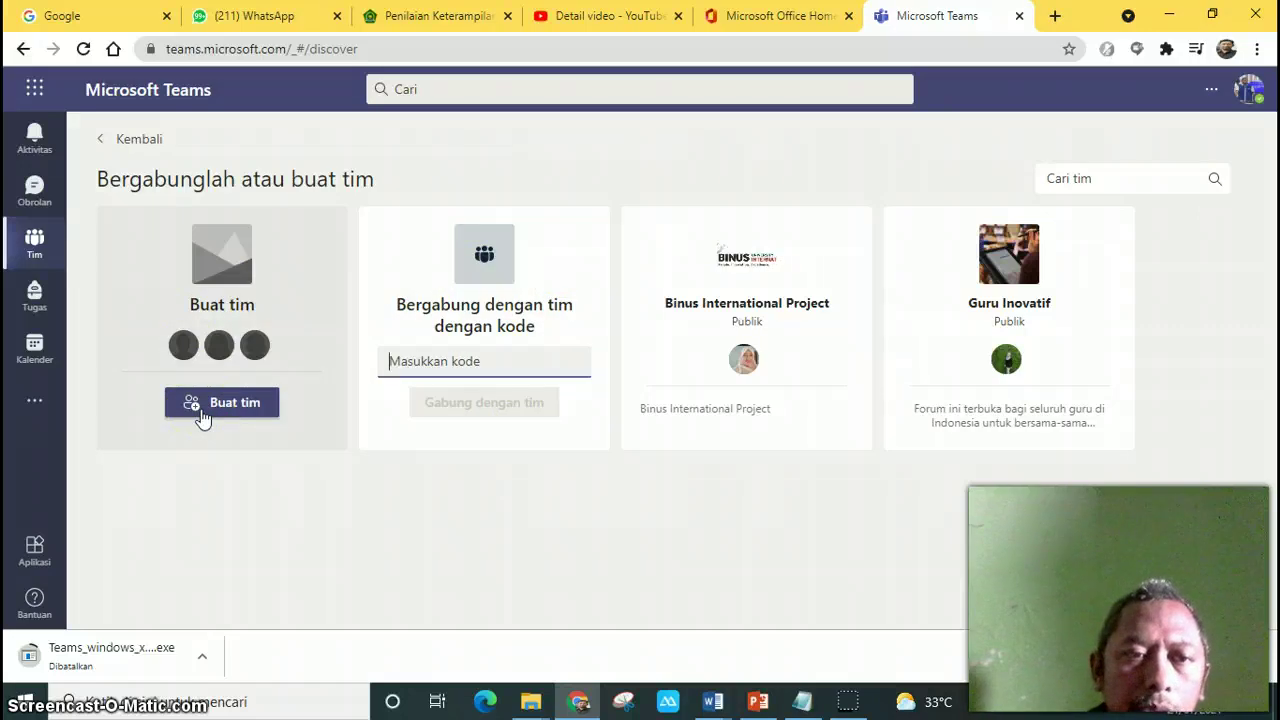
left_click(200, 410)
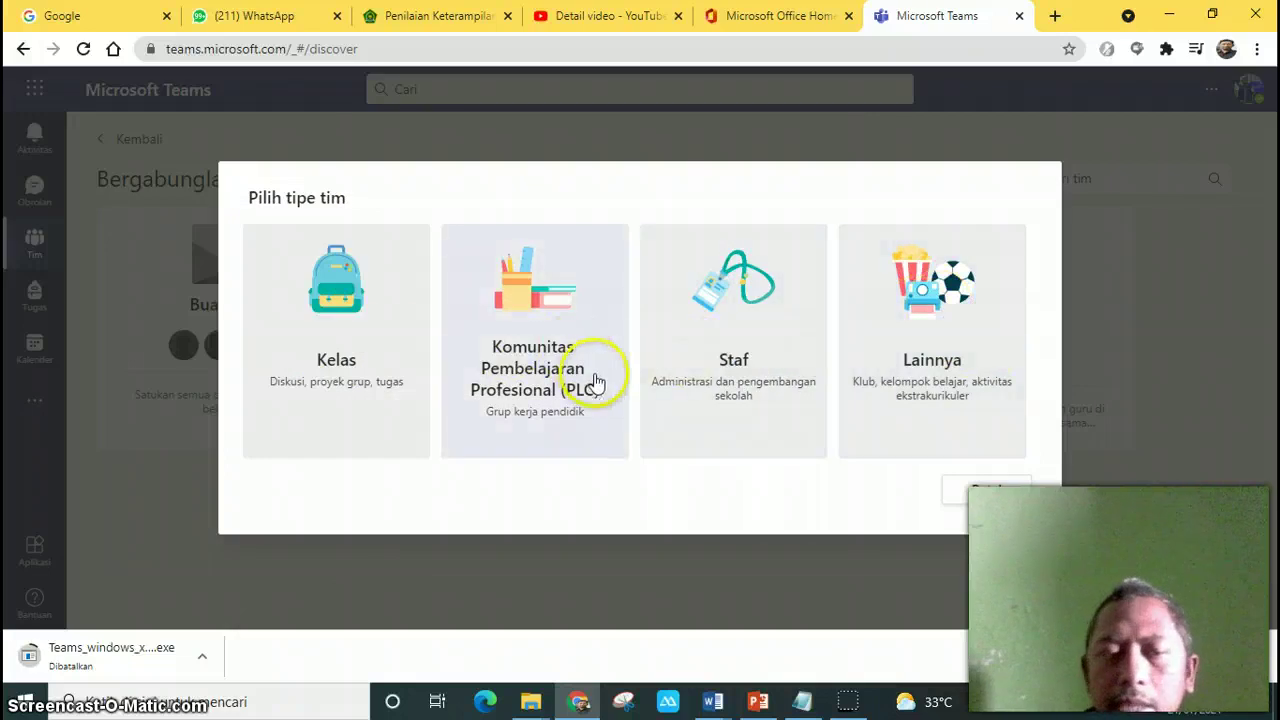
left_click(349, 337)
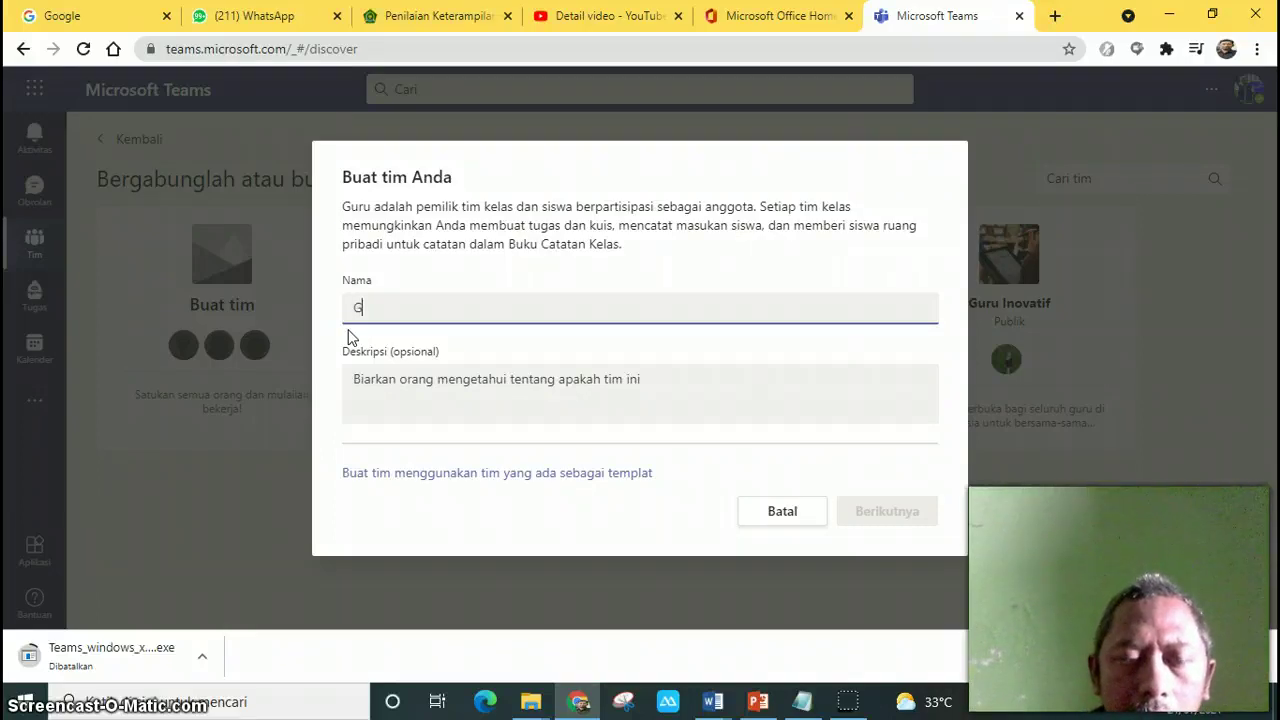
Name the team "Guru Inovatif L 100 Sugikya", leave the description empty and proceed to adding people
type("Inovatif L 100 Sug")
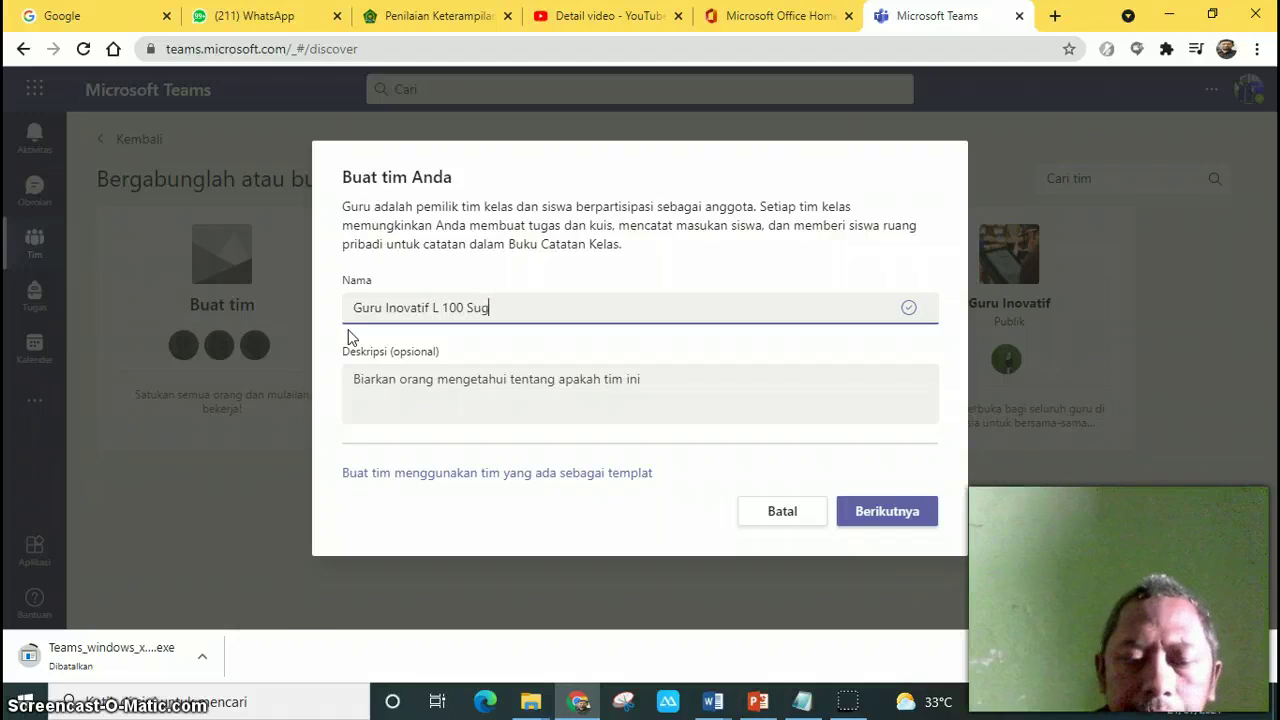
type("ikya")
left_click(425, 400)
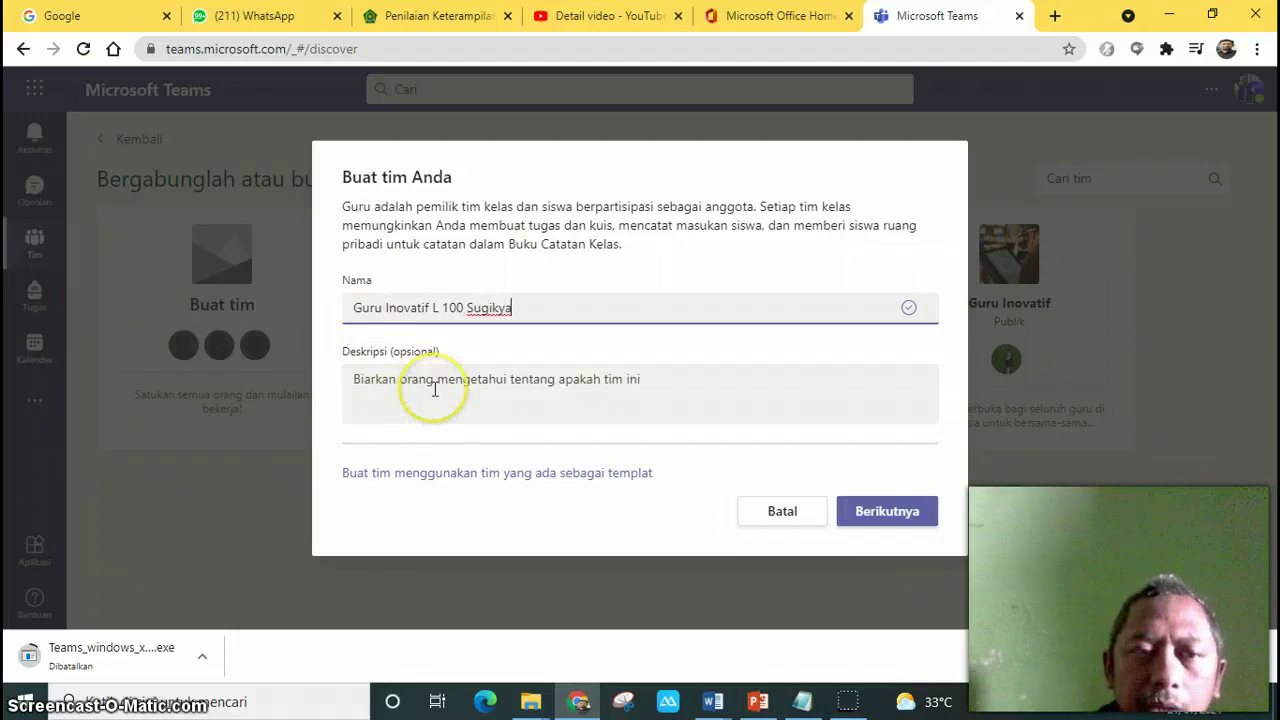
left_click(447, 384)
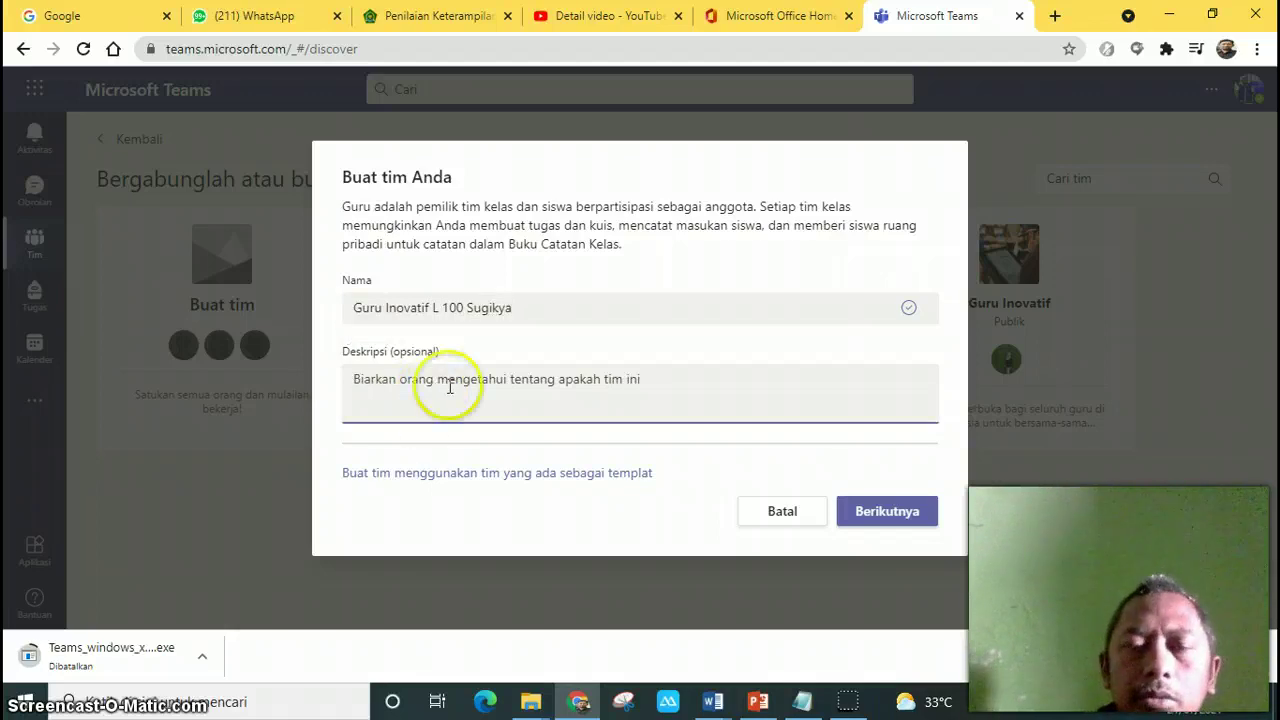
left_click(870, 514)
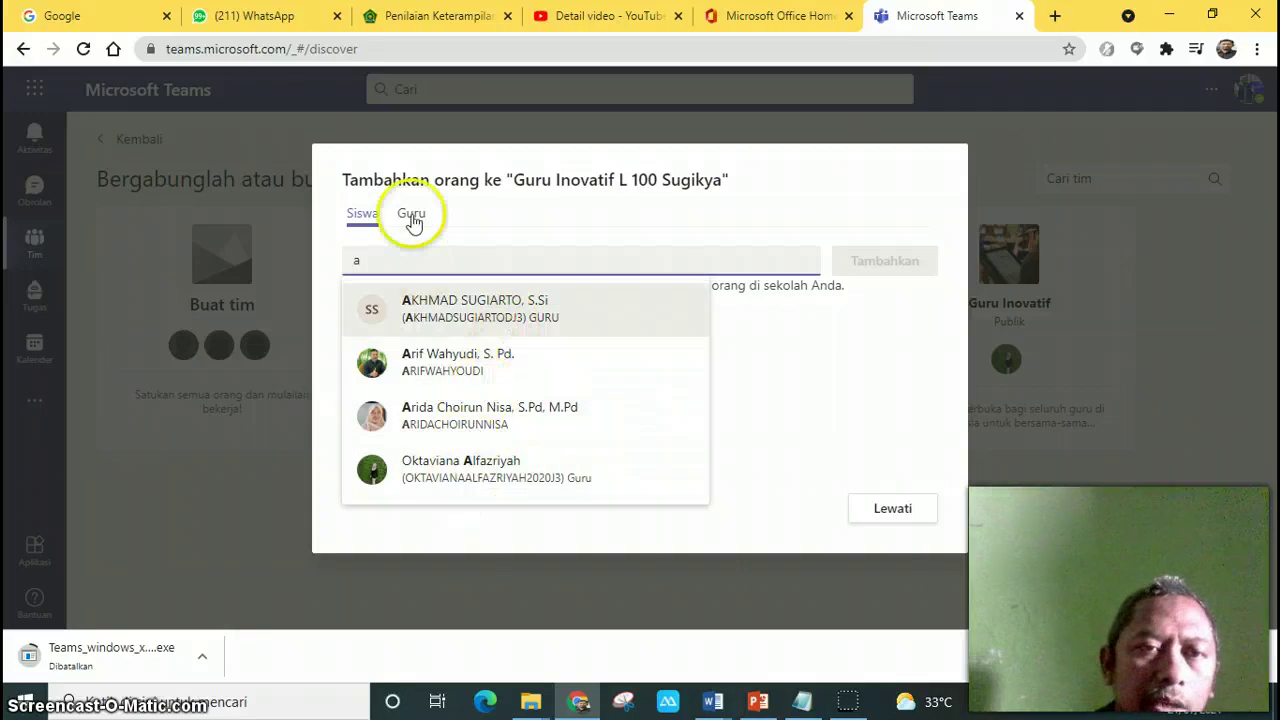
Search the Guru list for "ak", add the first suggested teacher to the team and finish the team setup
key("BackSpace")
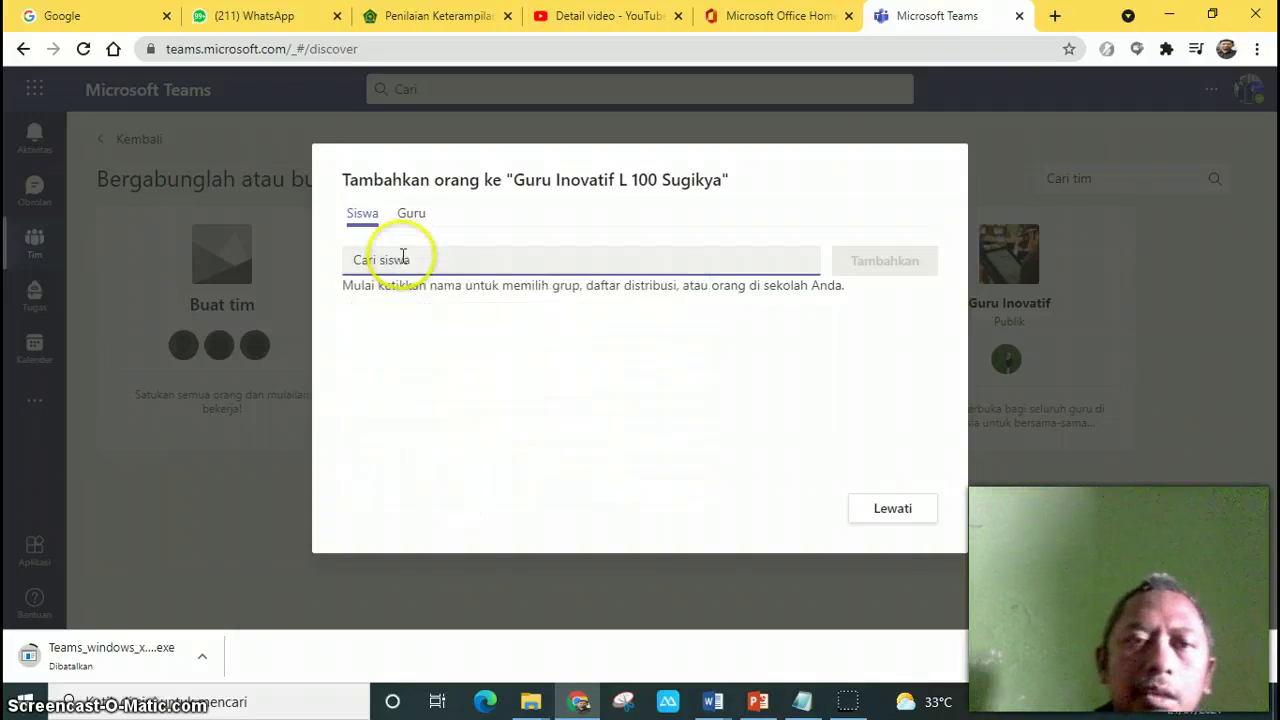
left_click(409, 220)
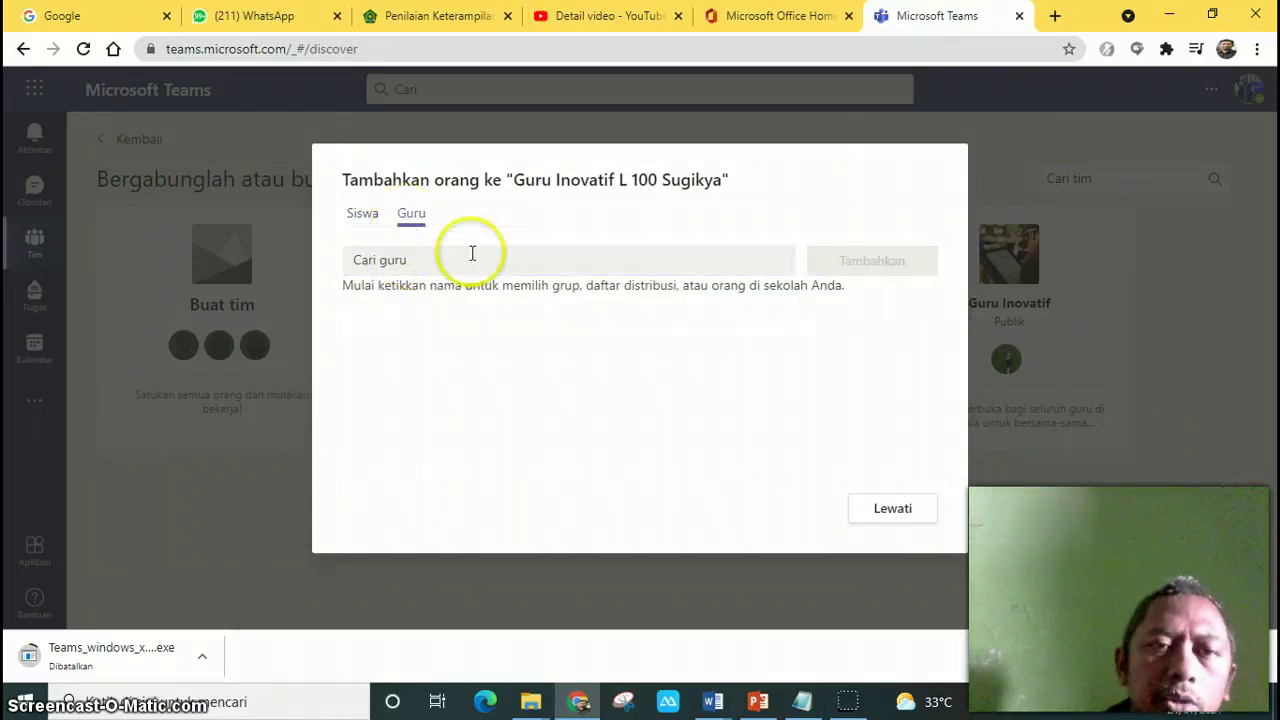
left_click(460, 260)
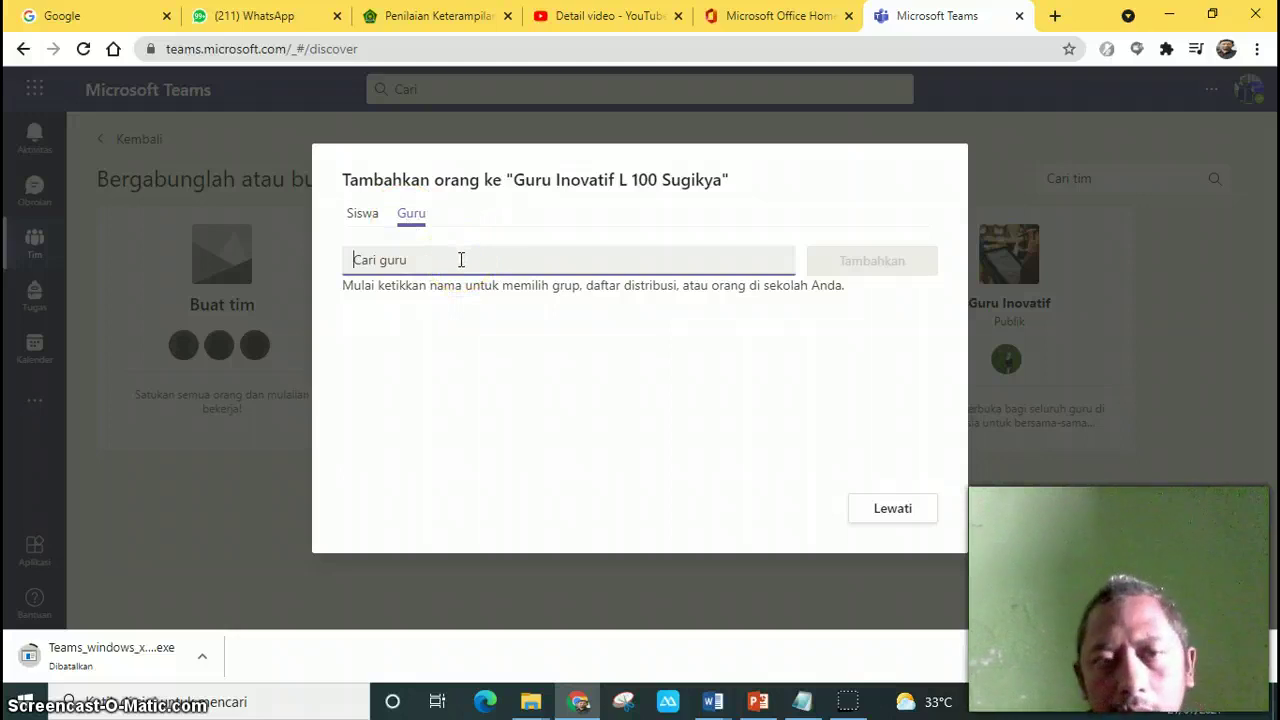
type("ak")
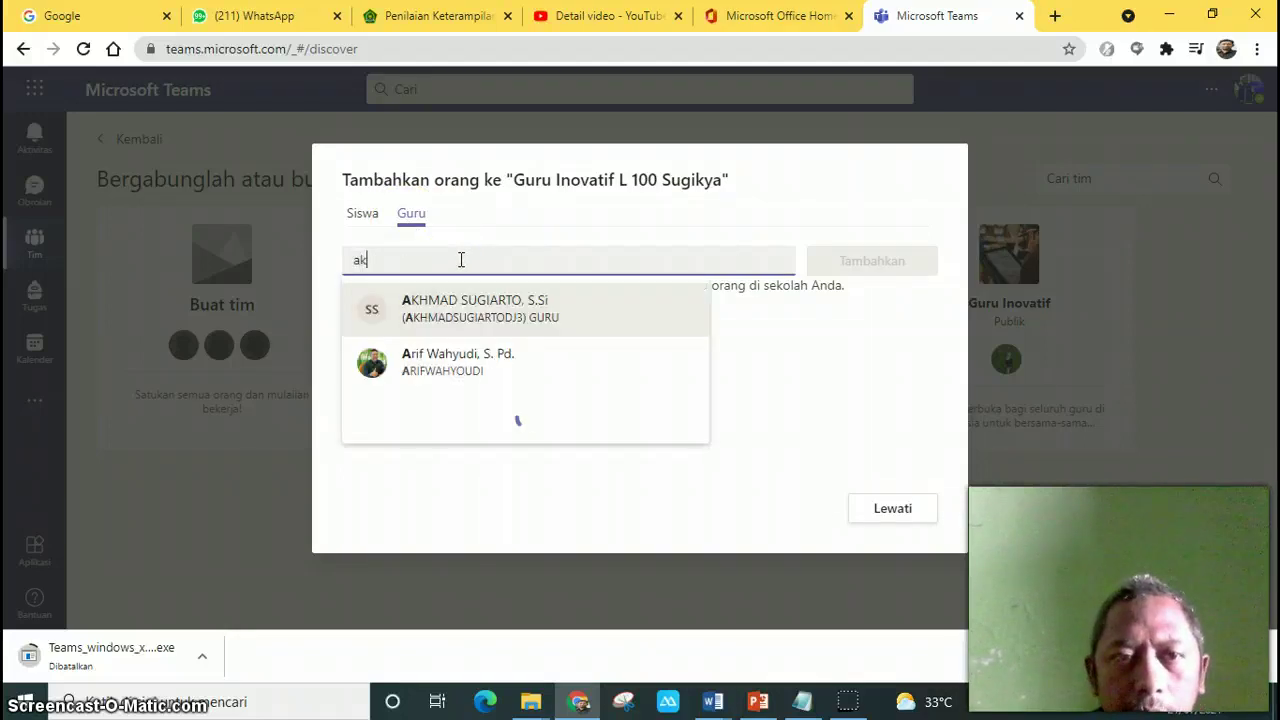
left_click(476, 312)
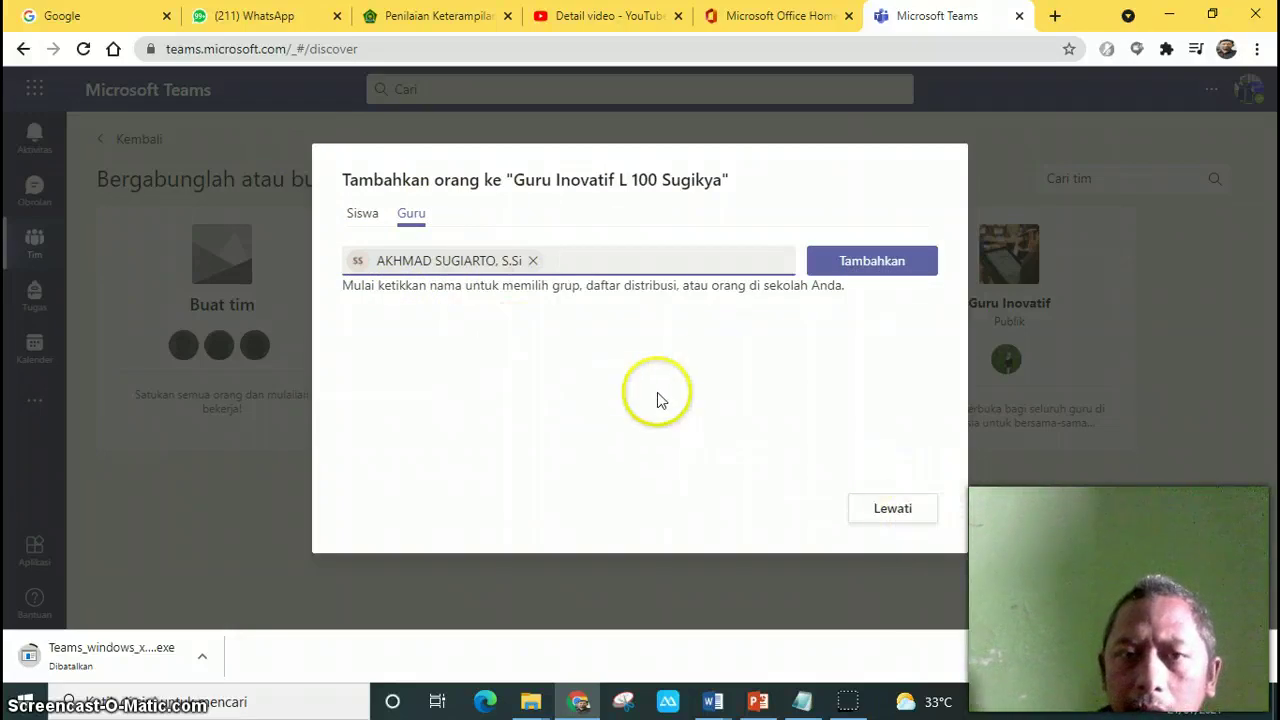
left_click(872, 263)
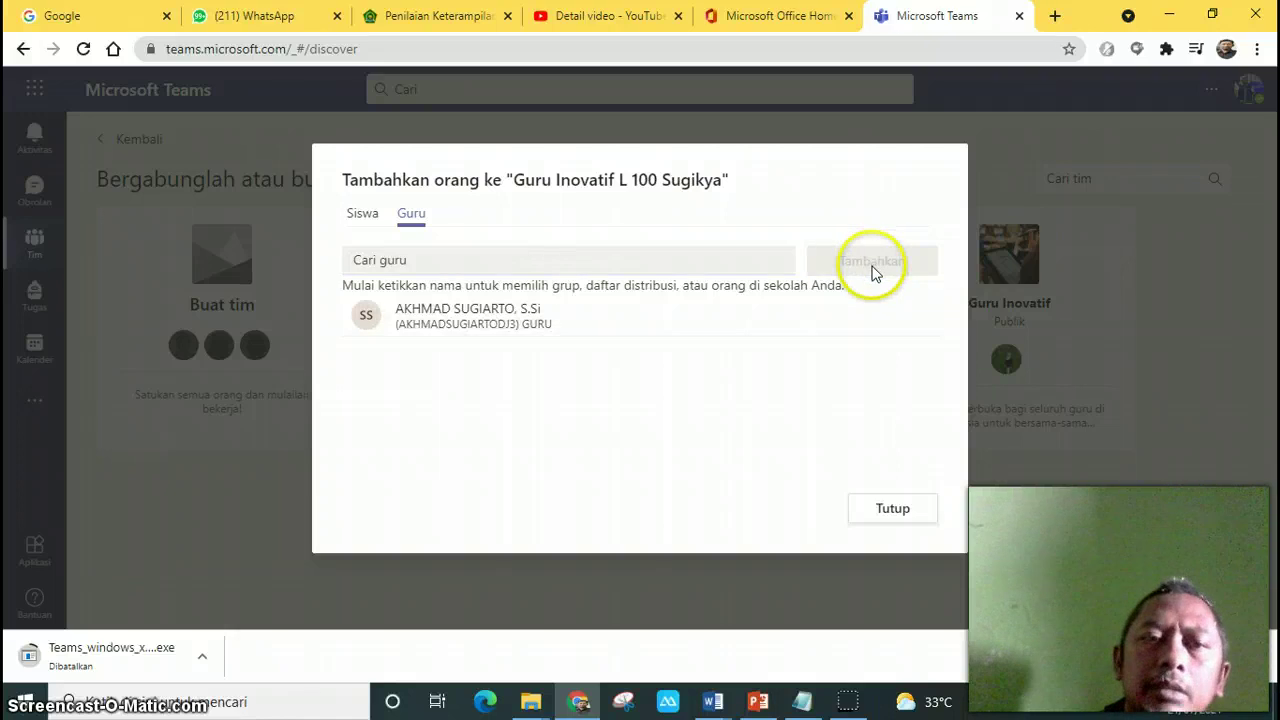
left_click(892, 518)
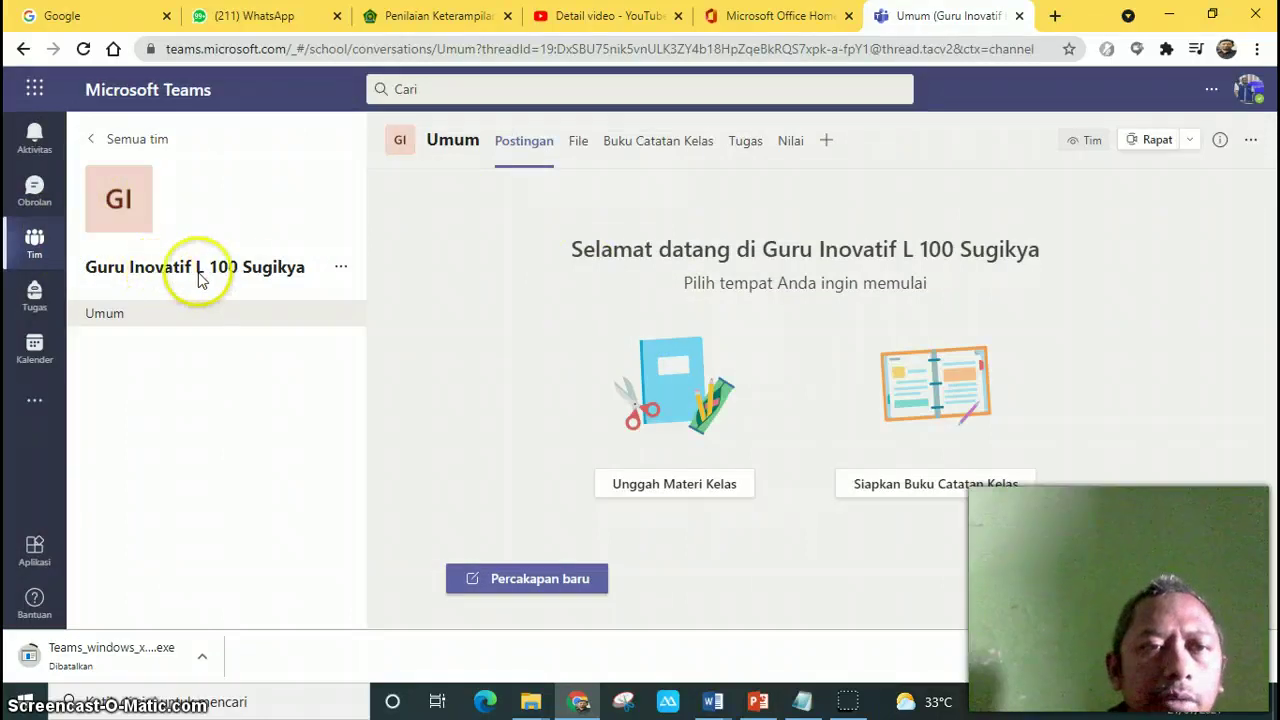
Change the class avatar to the yellow picture of laboratory flask and test tubes and update the class details
left_click(134, 218)
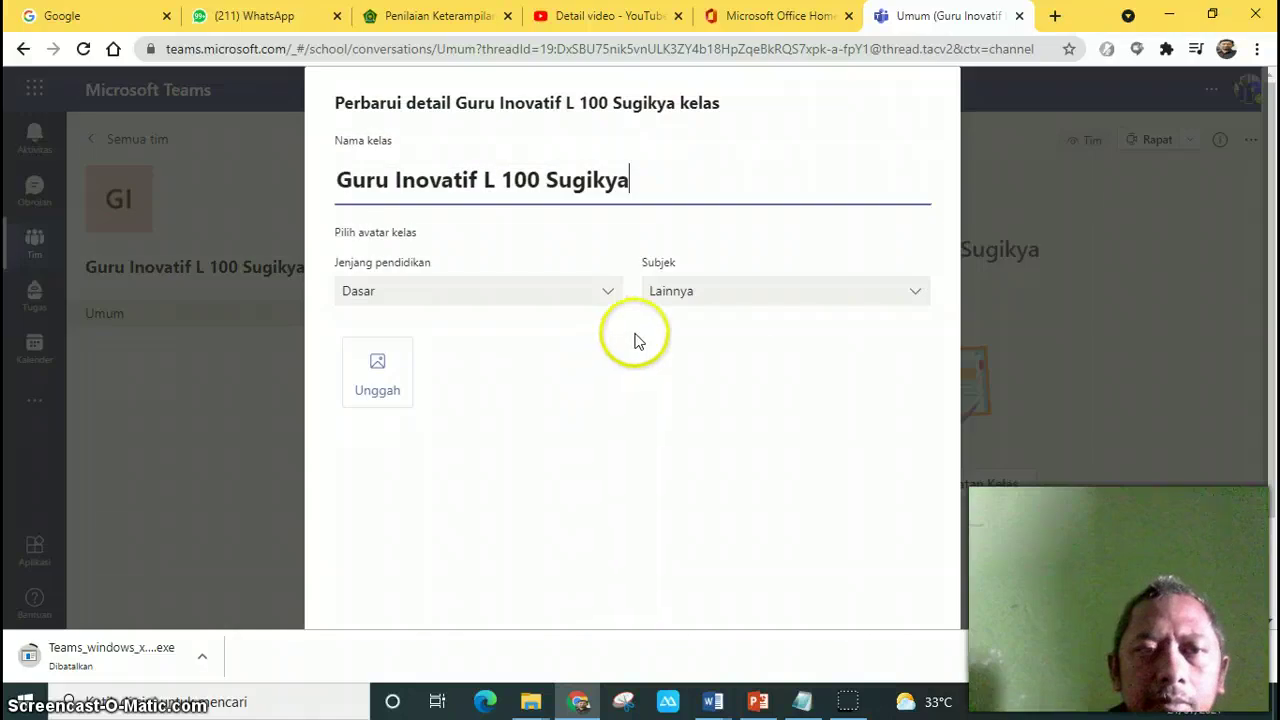
scroll(654, 263, "down", 1)
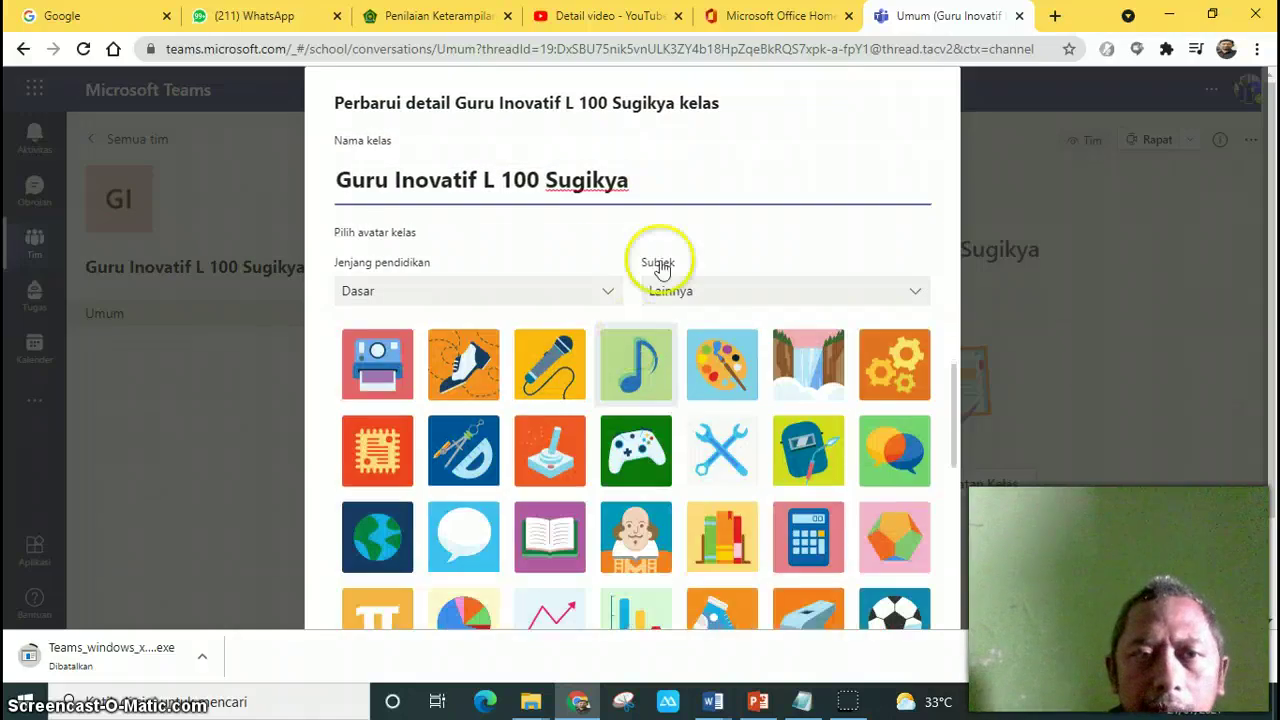
scroll(600, 180, "down", 1)
scroll(586, 391, "down", 1)
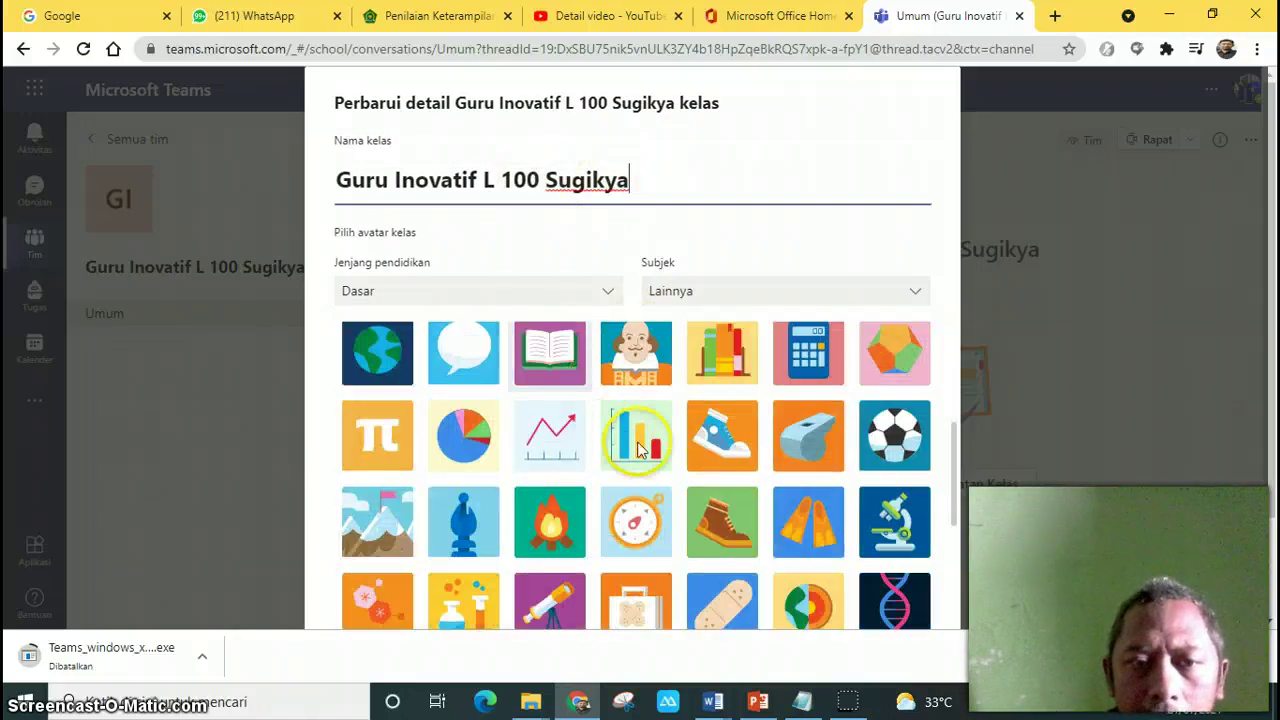
scroll(630, 505, "down", 1)
left_click(627, 503)
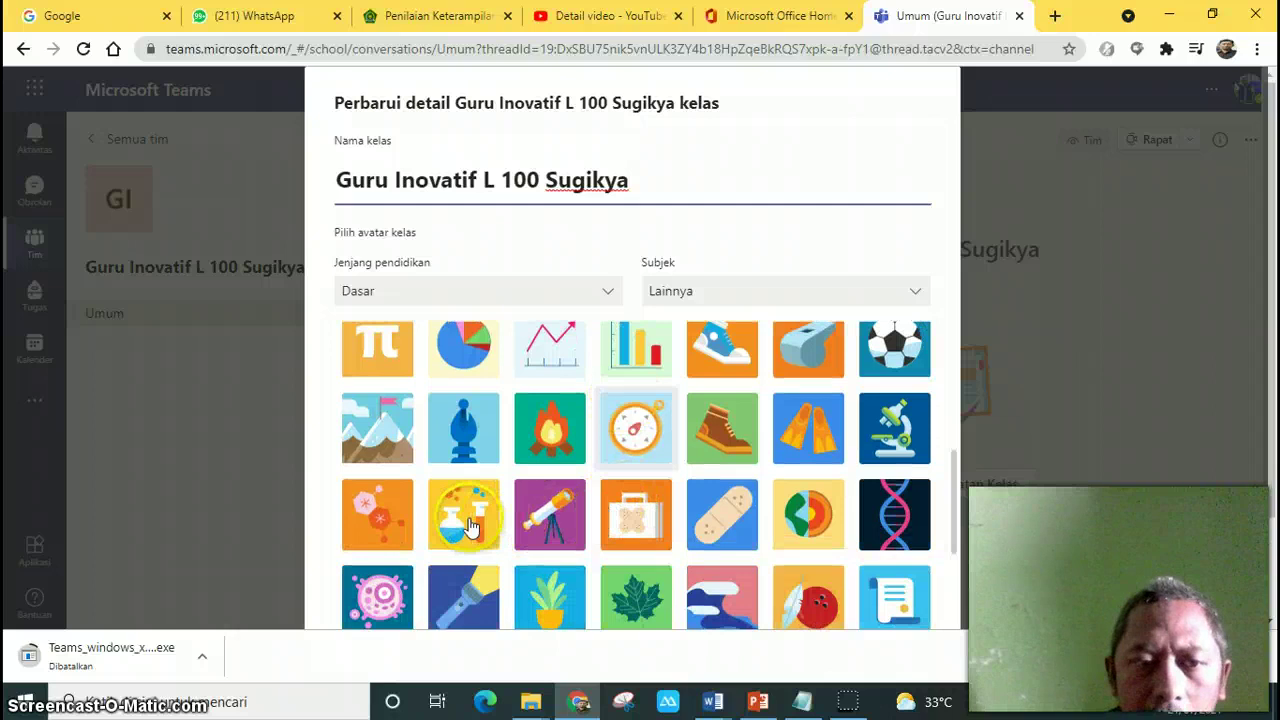
scroll(470, 528, "down", 1)
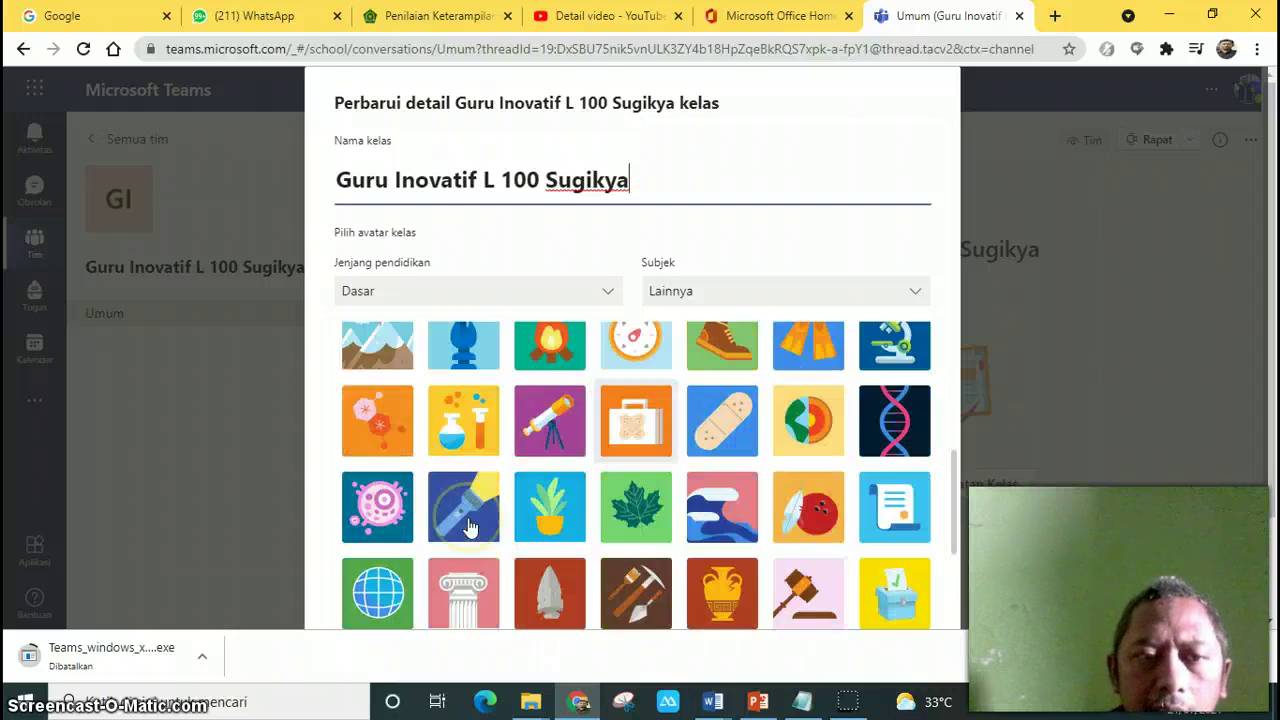
left_click(464, 422)
scroll(1260, 480, "down", 3)
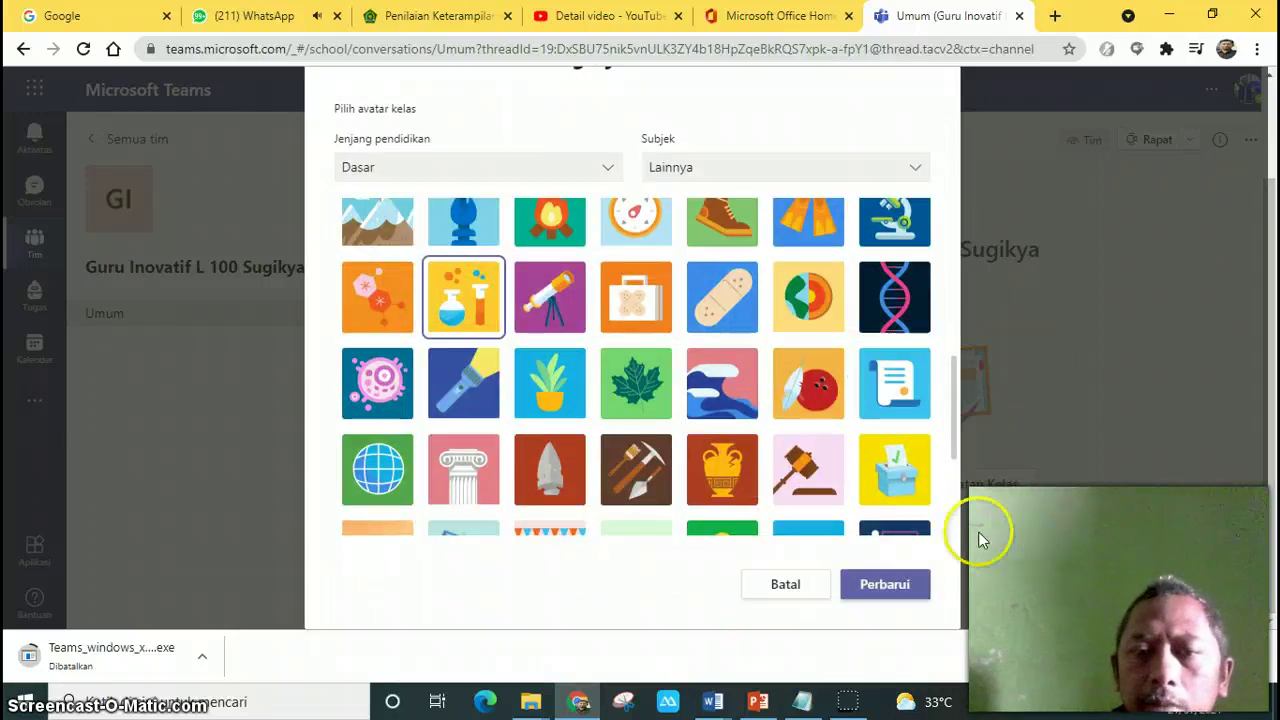
left_click(887, 585)
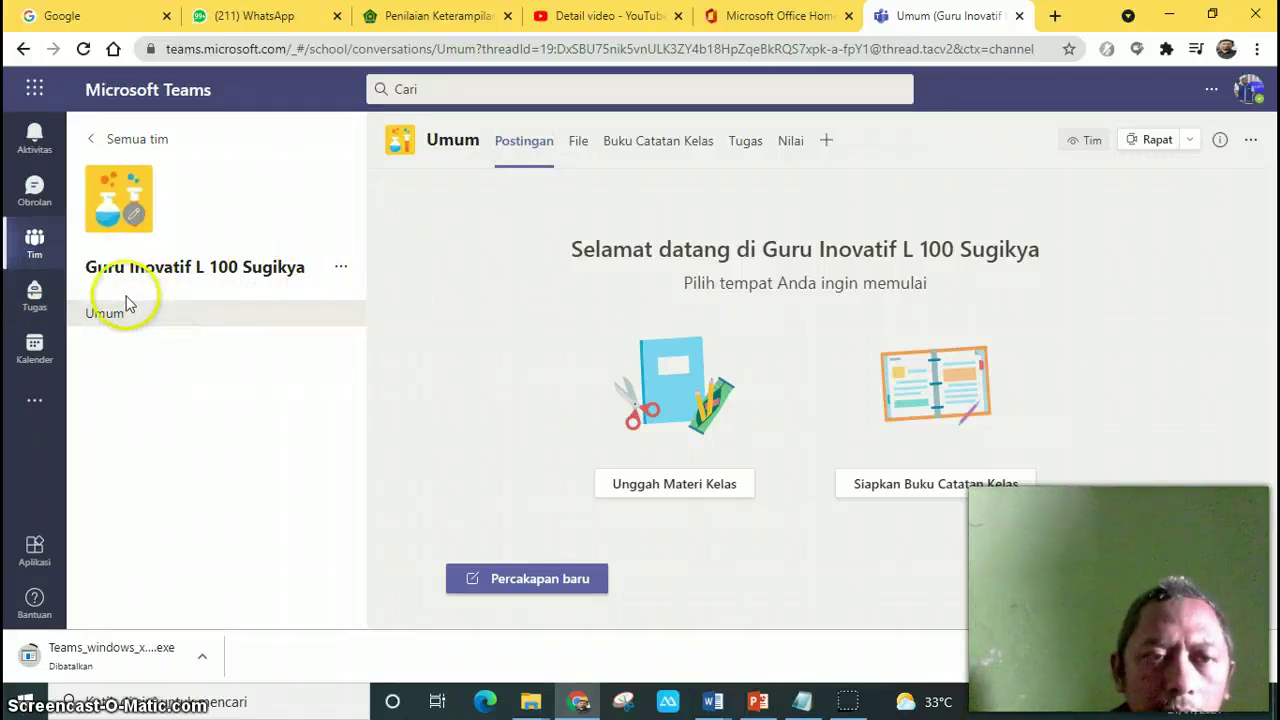
Open the management page of the team, search its members for "s" and view the pending requests
left_click(341, 268)
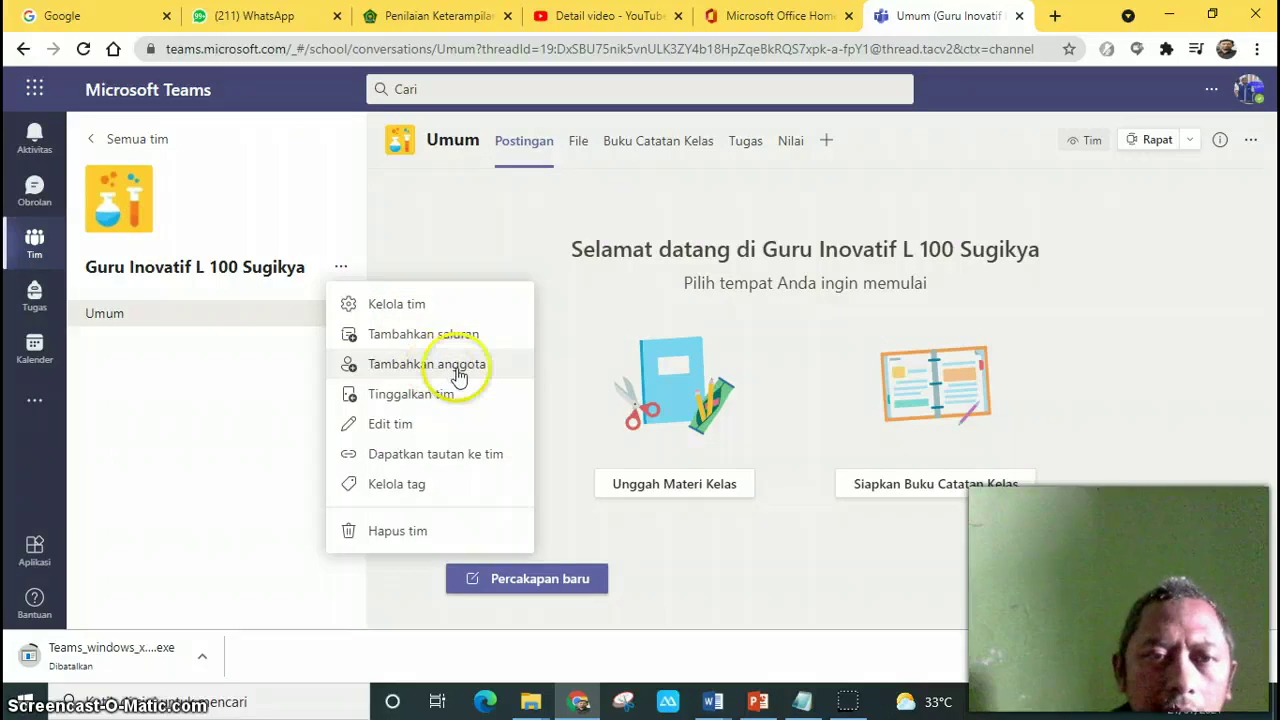
left_click(409, 313)
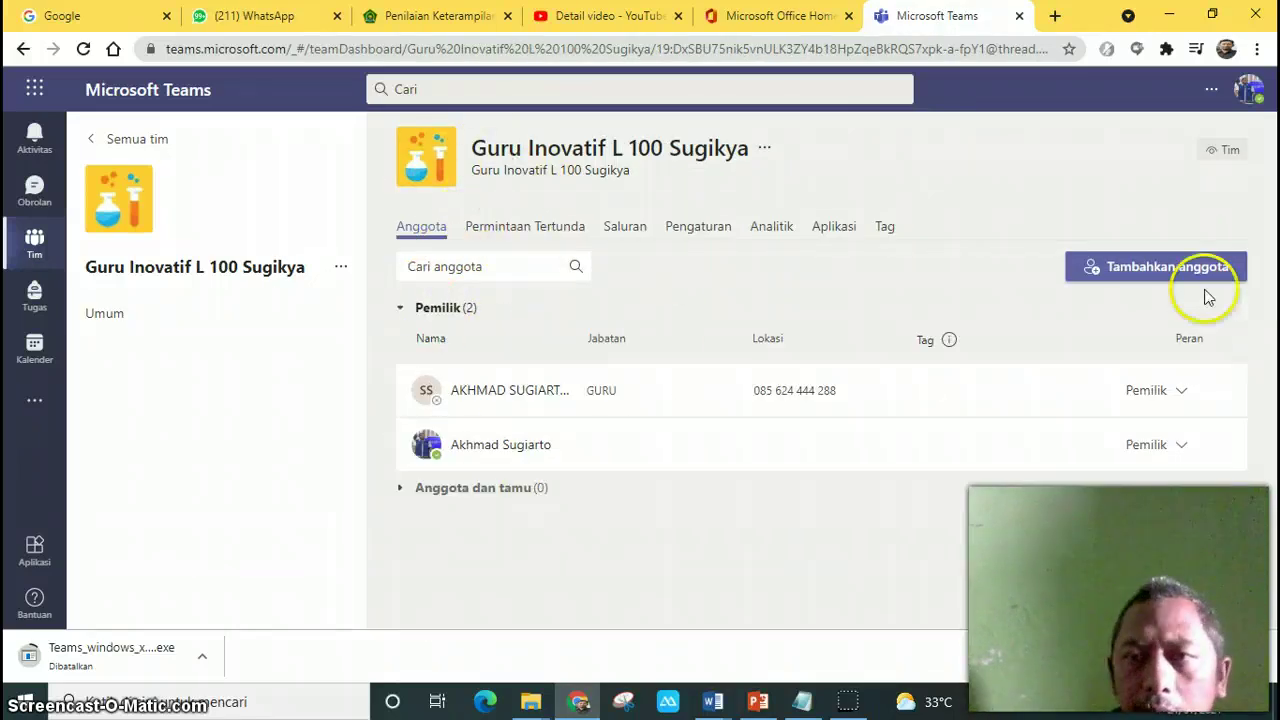
left_click(446, 270)
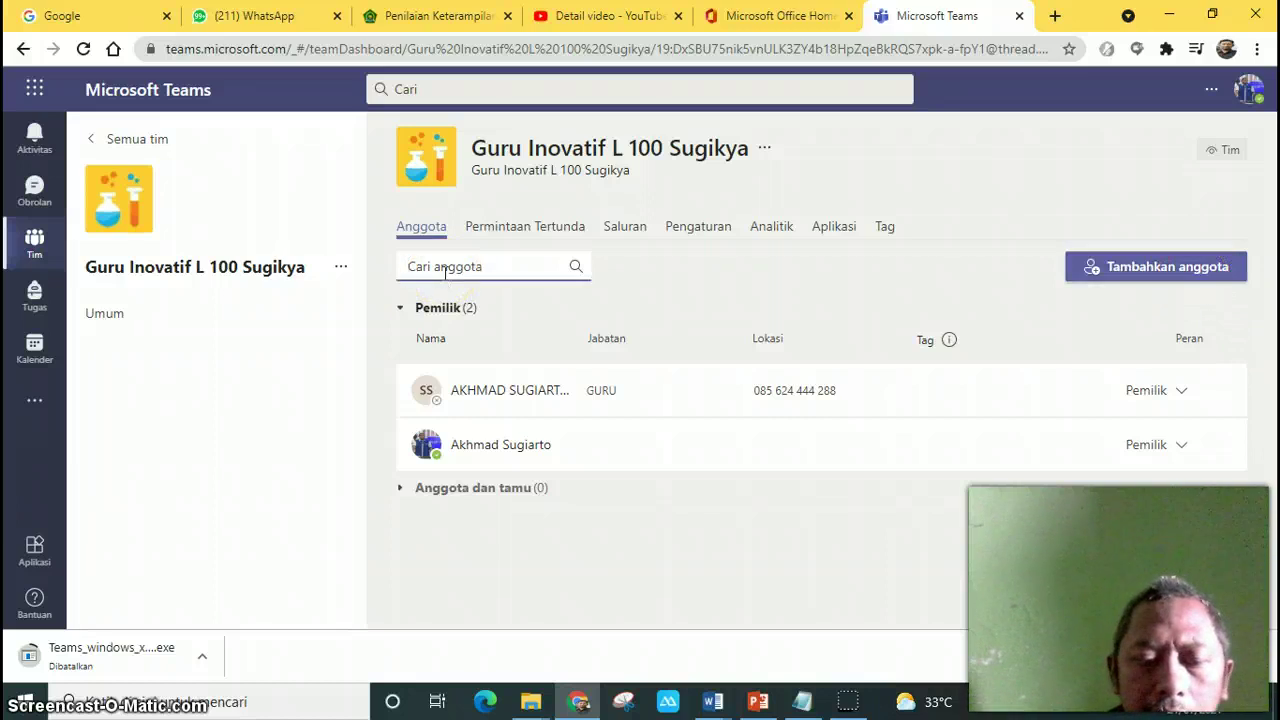
type("s")
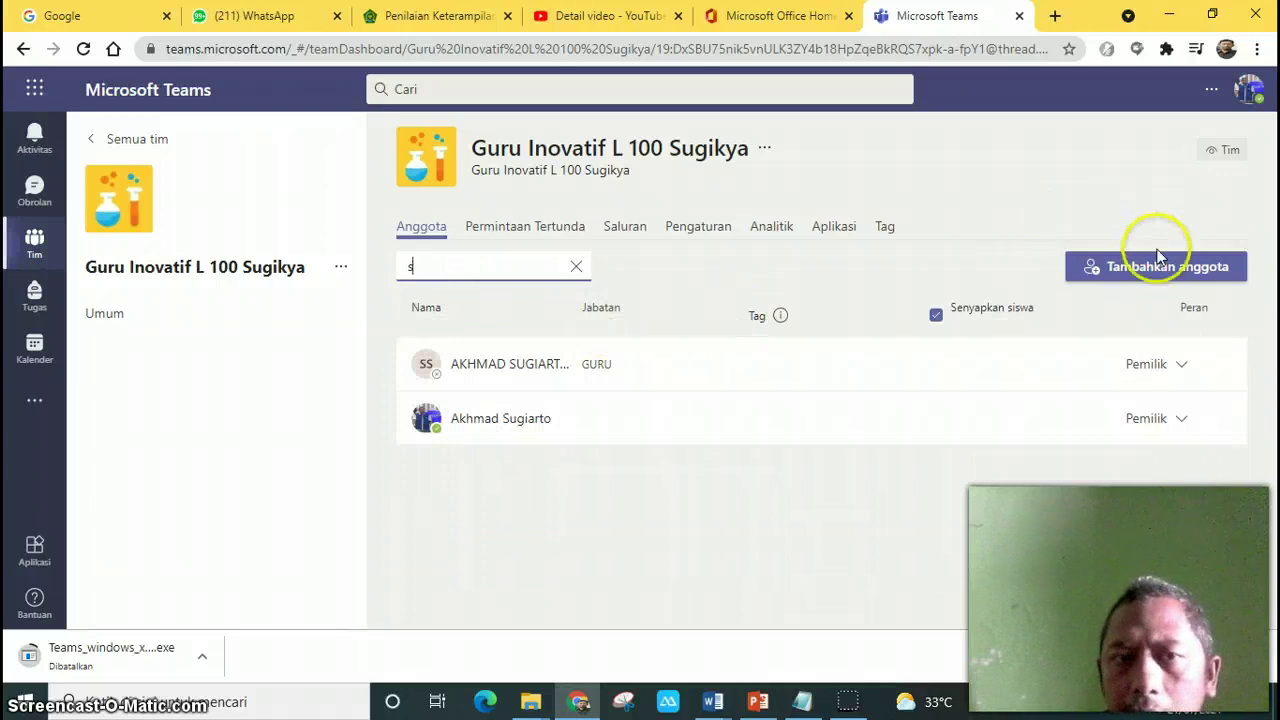
left_click(547, 224)
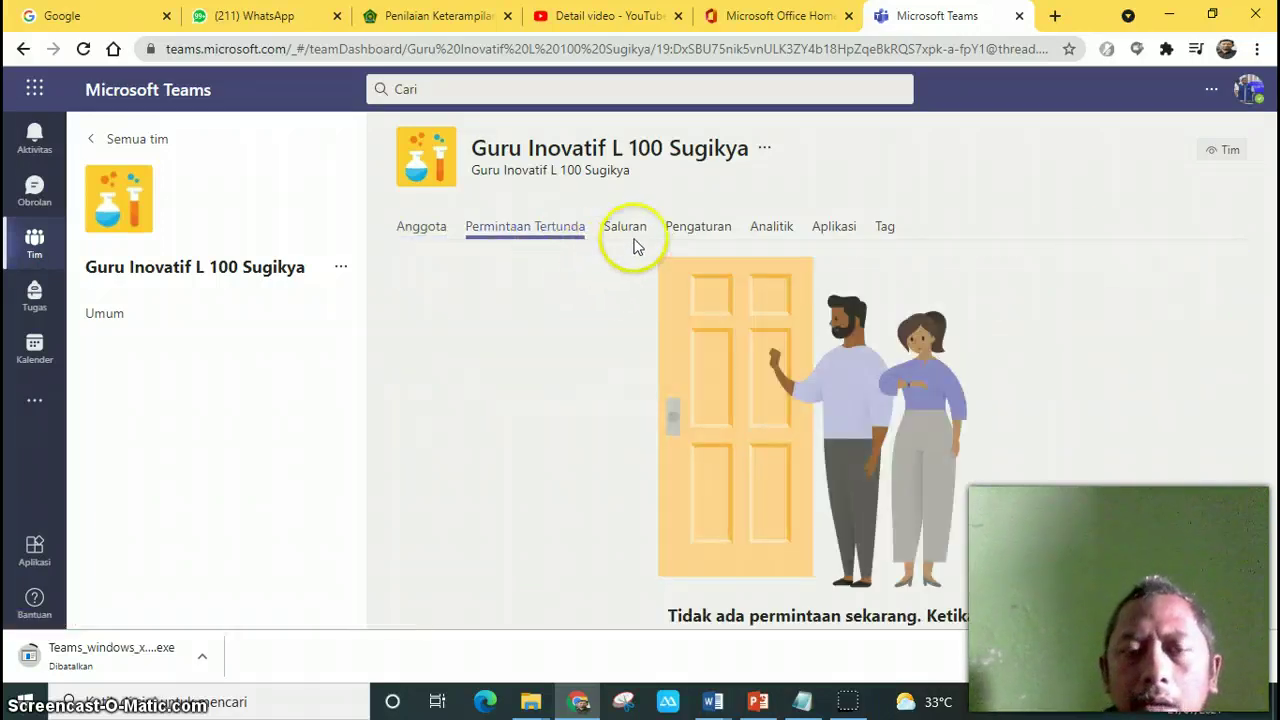
Generate a team code in the team's settings and highlight the code
left_click(712, 232)
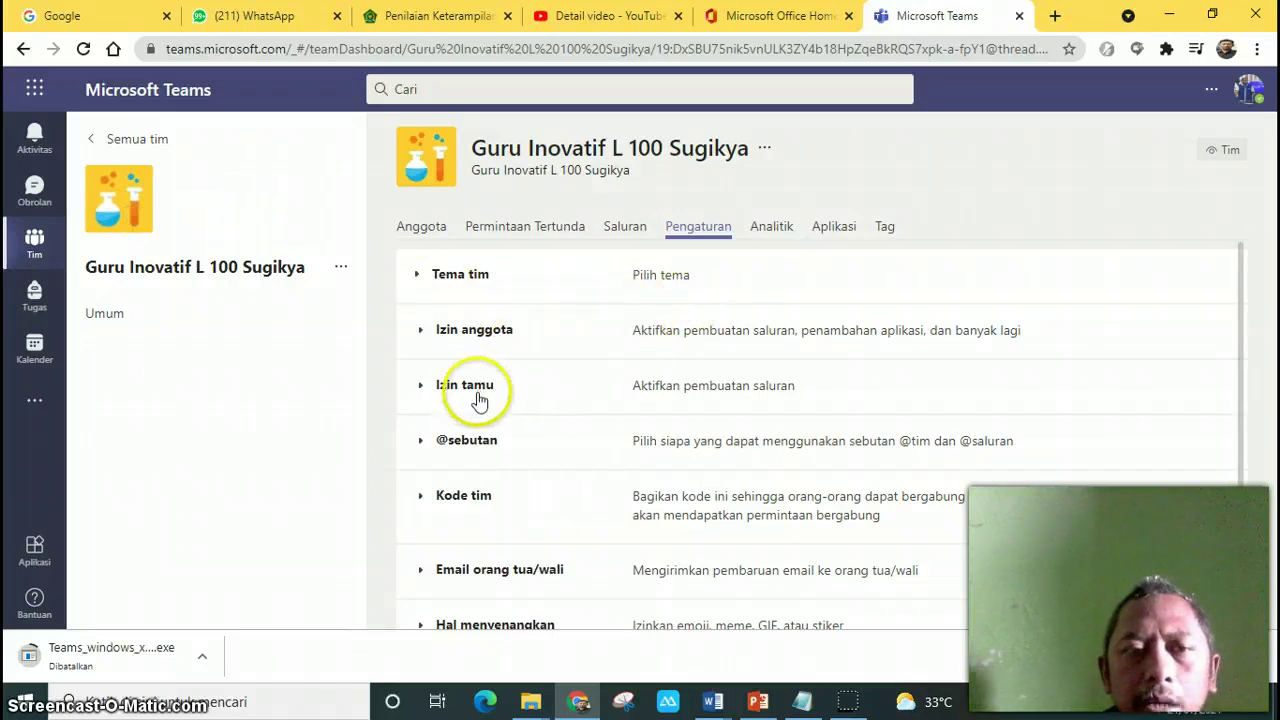
scroll(487, 468, "down", 1)
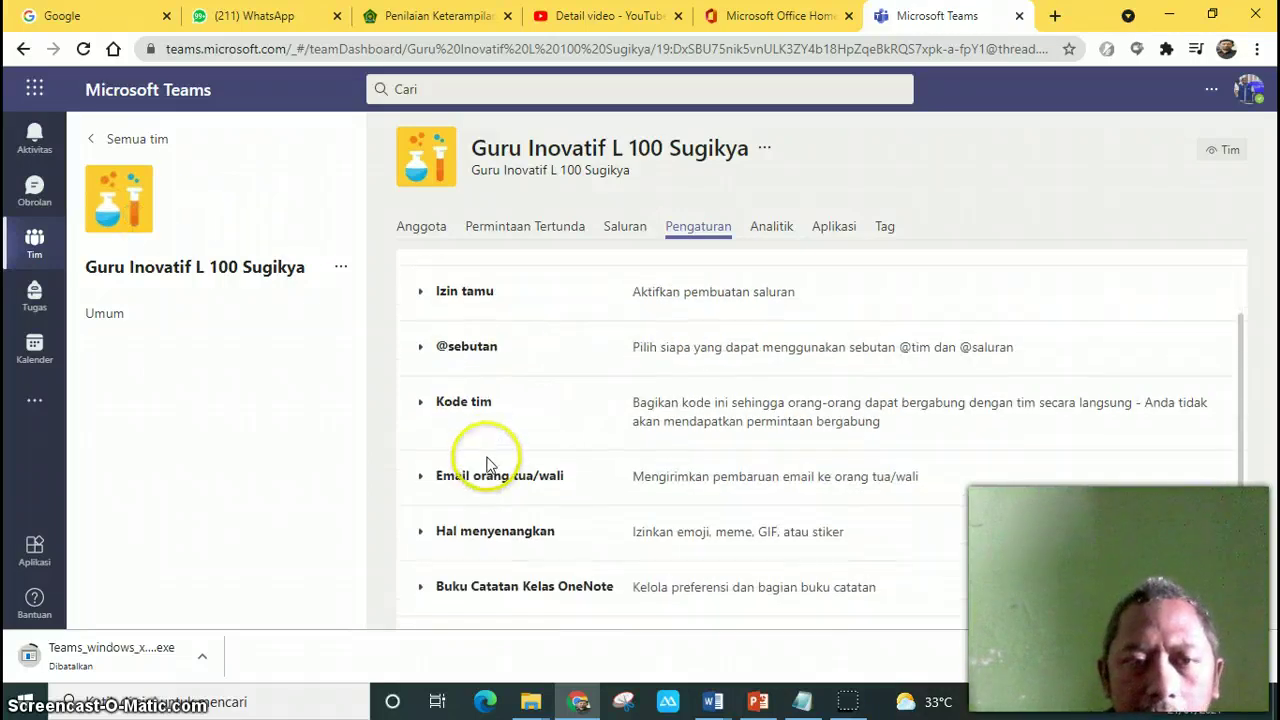
left_click(466, 405)
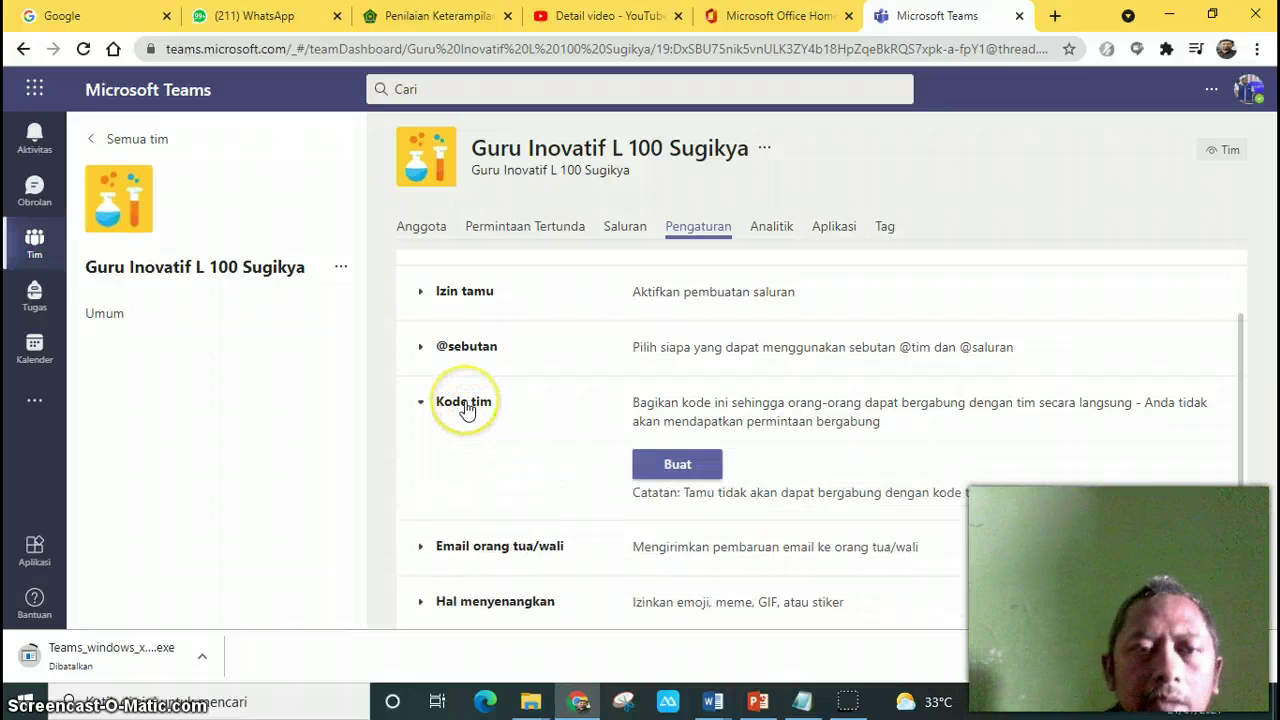
left_click(677, 467)
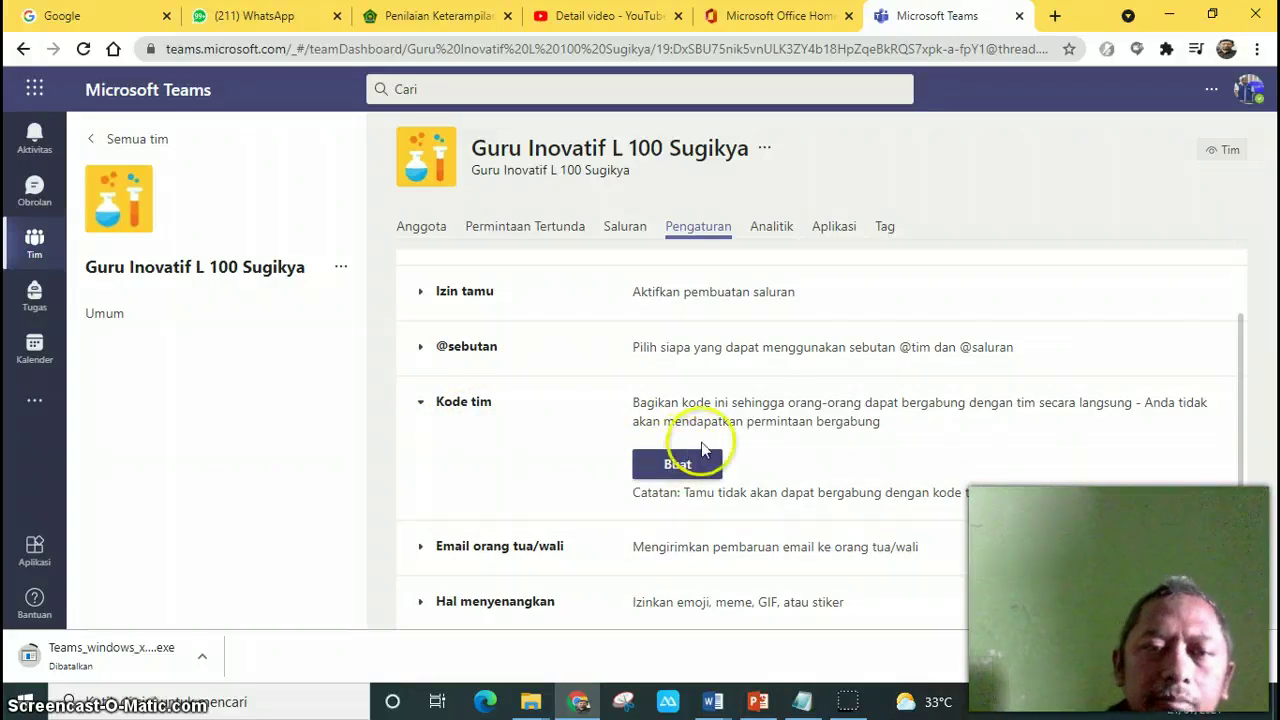
left_click(703, 460)
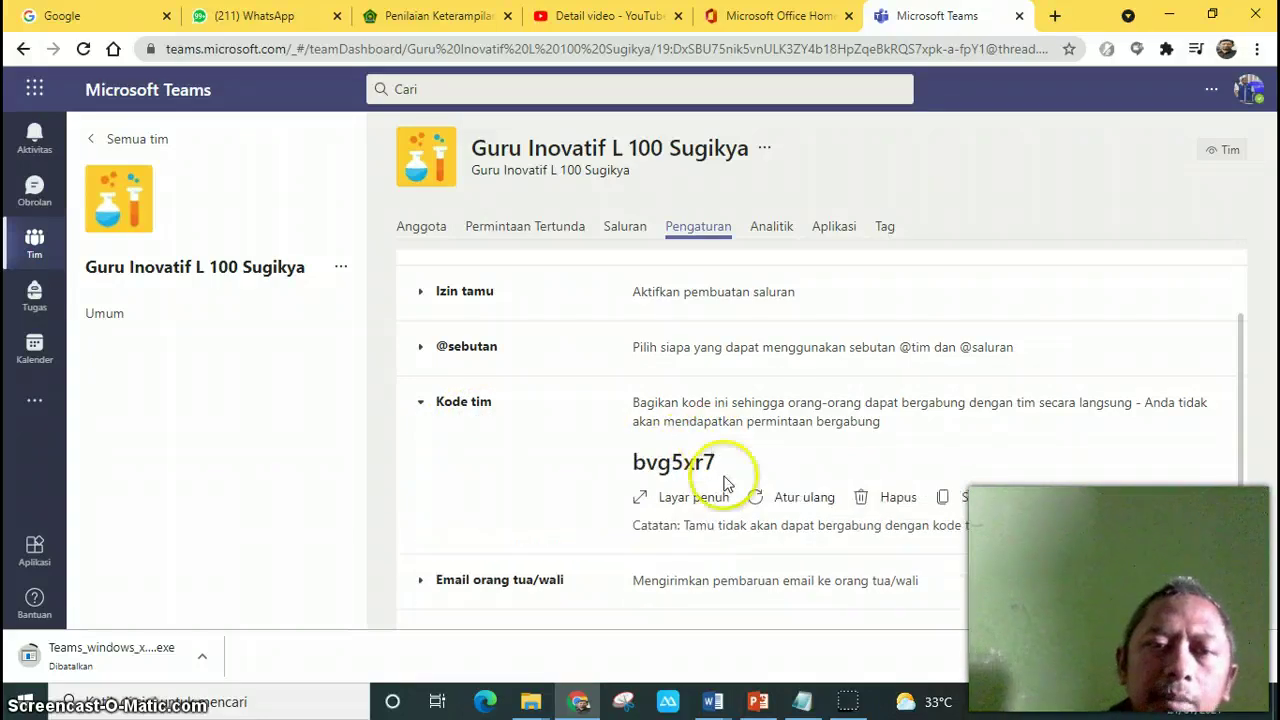
double_click(649, 460)
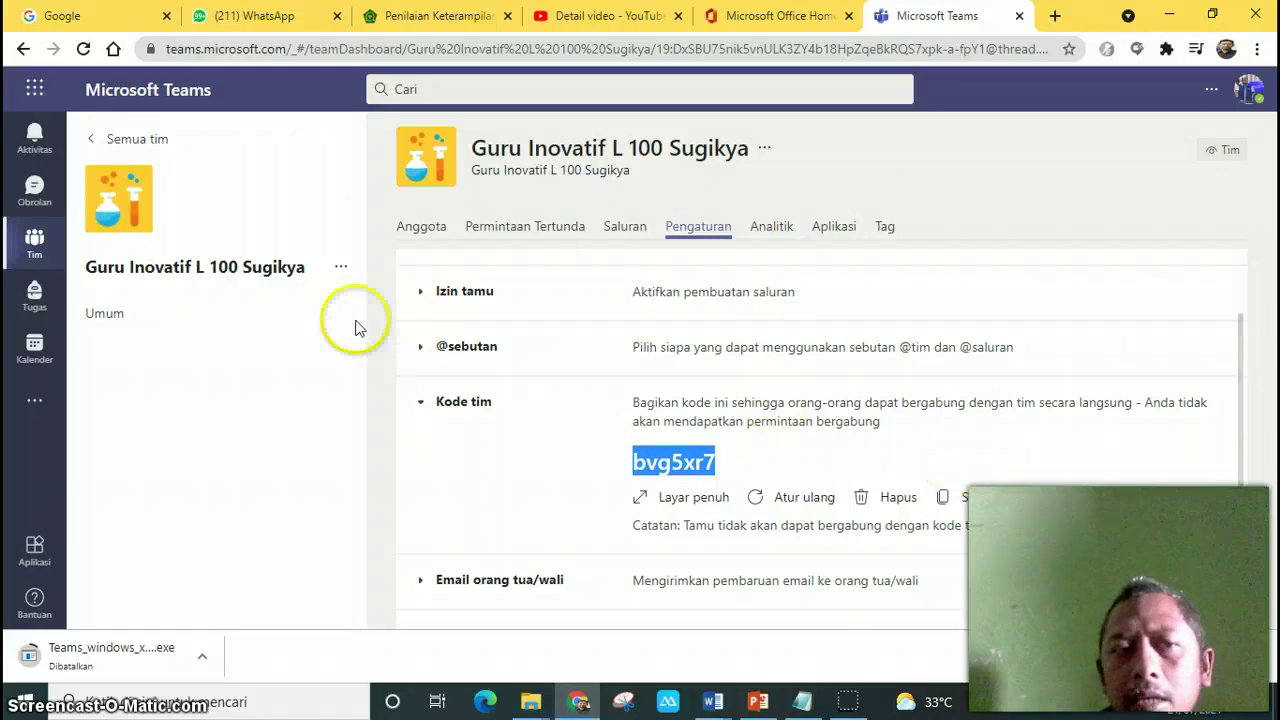
Add a channel named "Materi" to the team with standard privacy
left_click(341, 268)
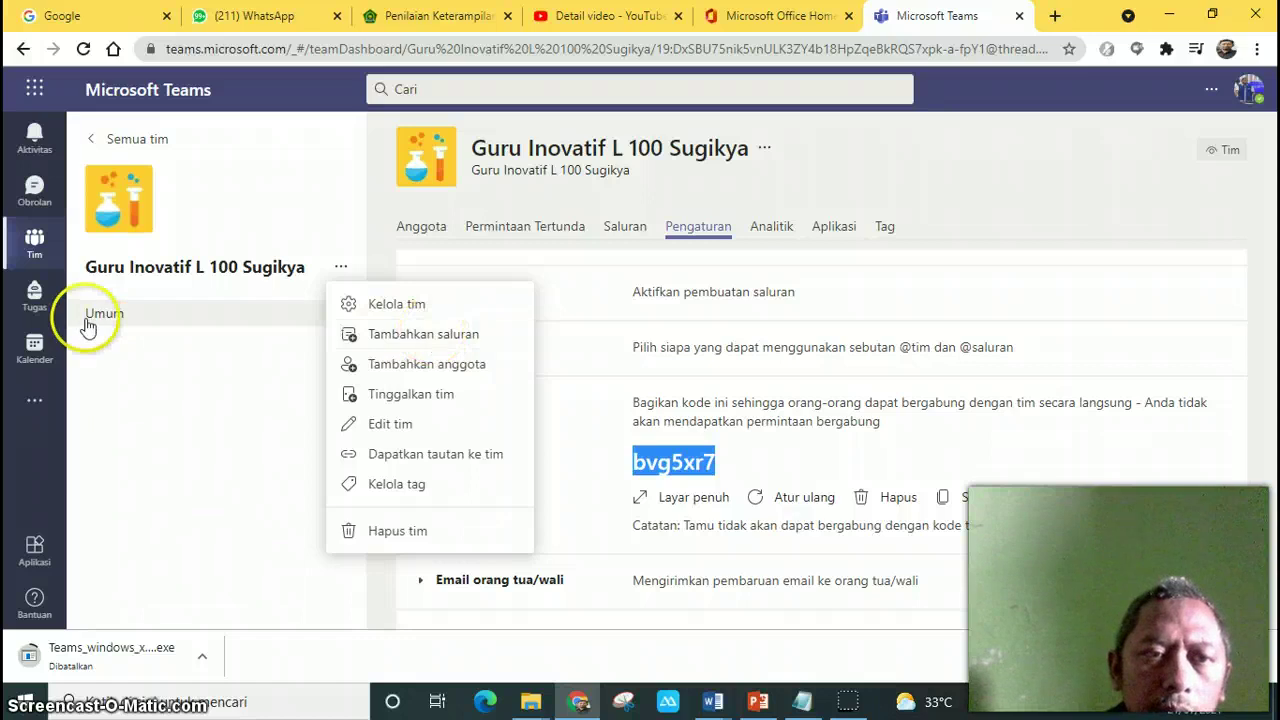
left_click(414, 340)
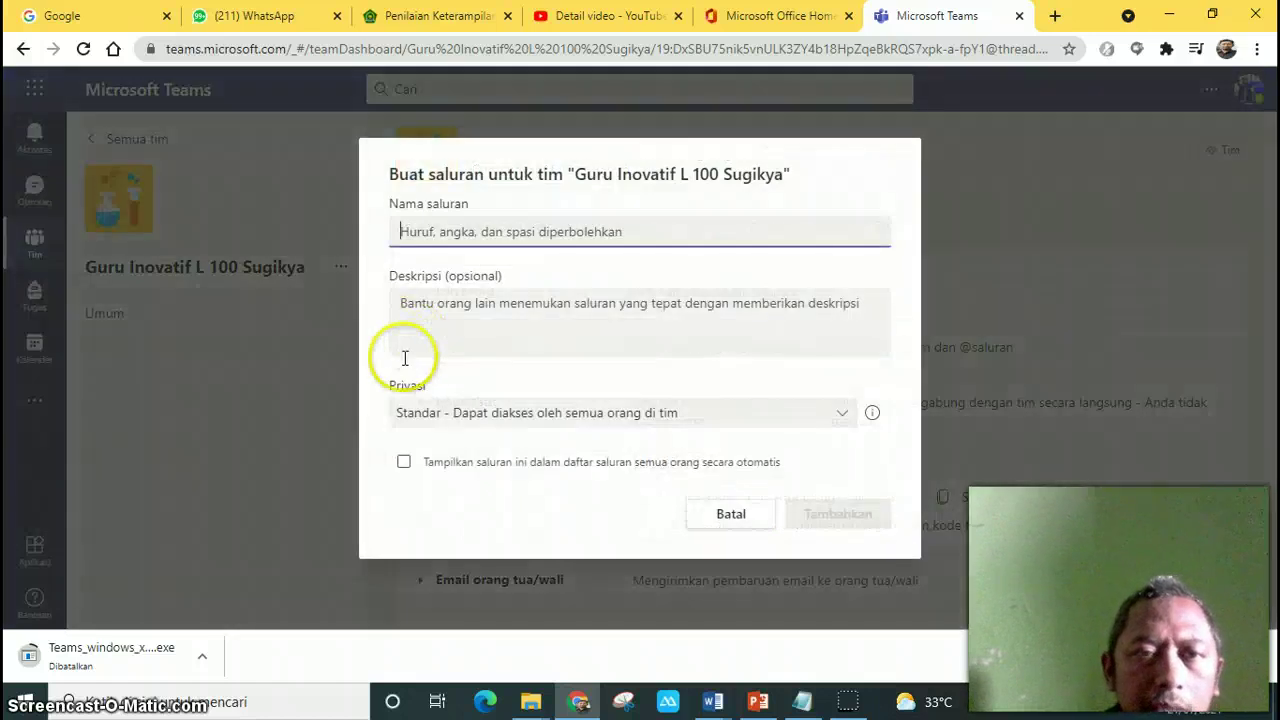
type("Mate")
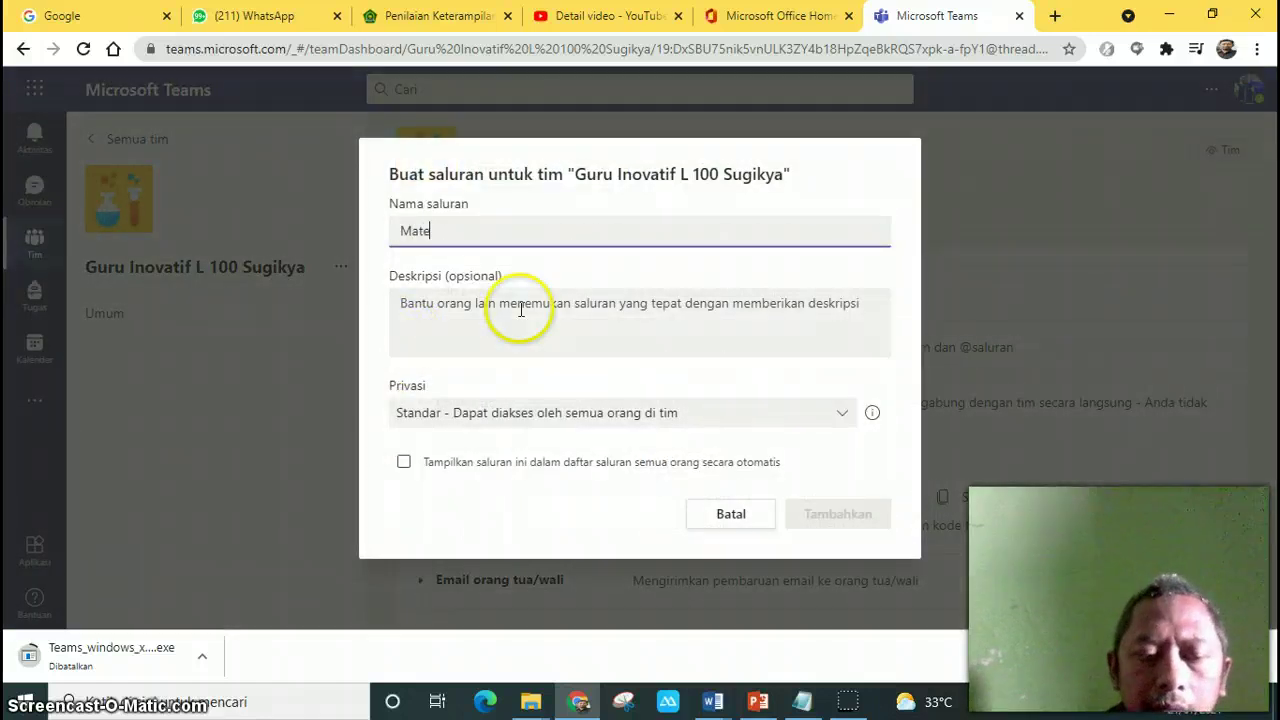
type("ri")
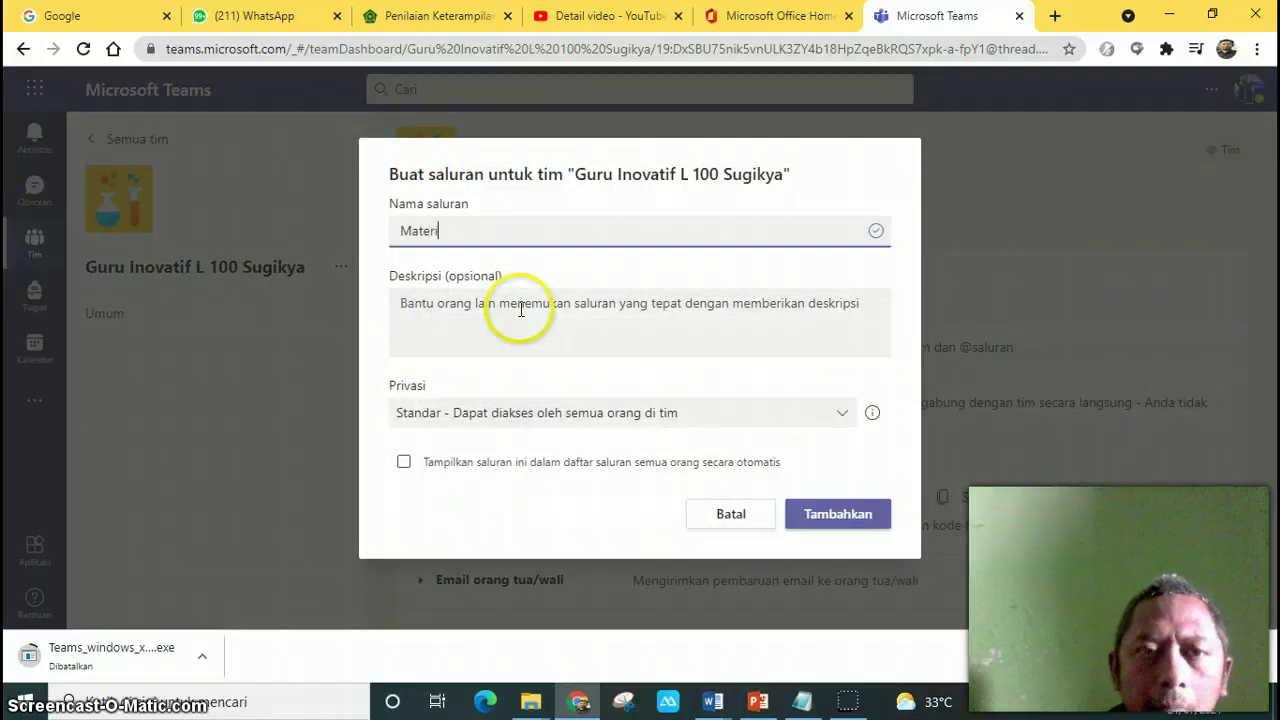
left_click(810, 518)
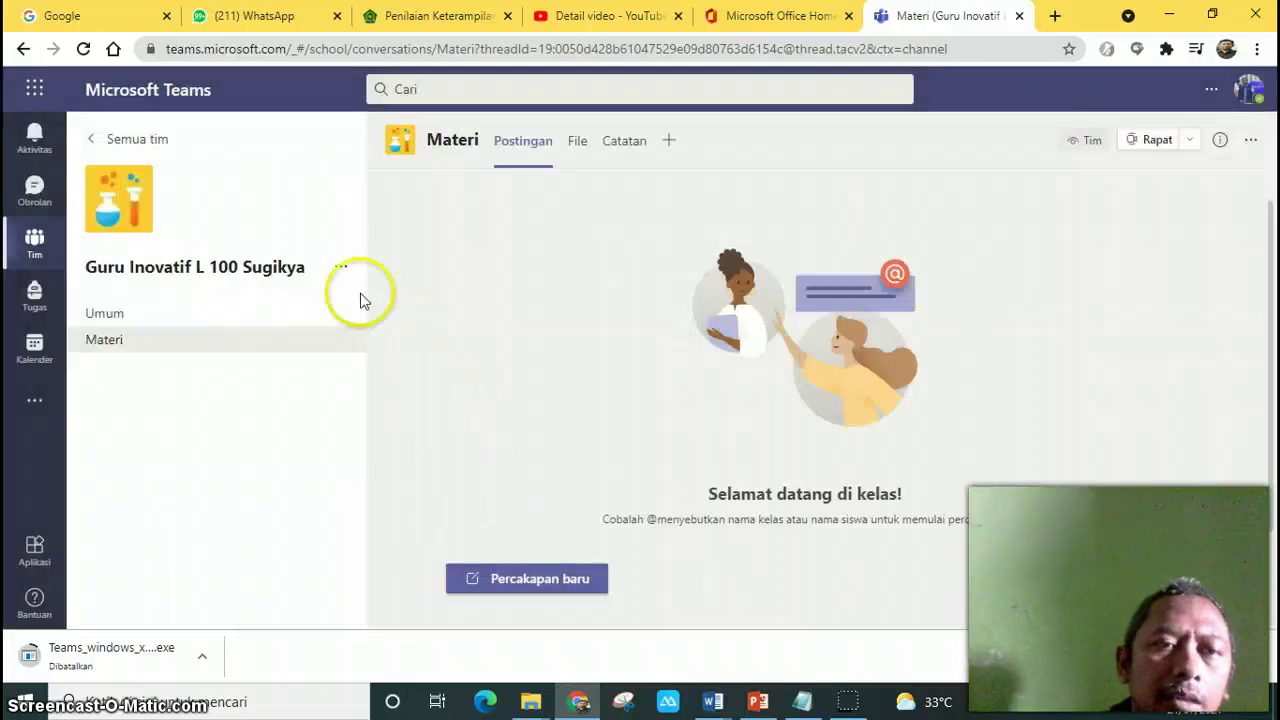
Add a channel named "Tugas" to the team with standard privacy
left_click(341, 268)
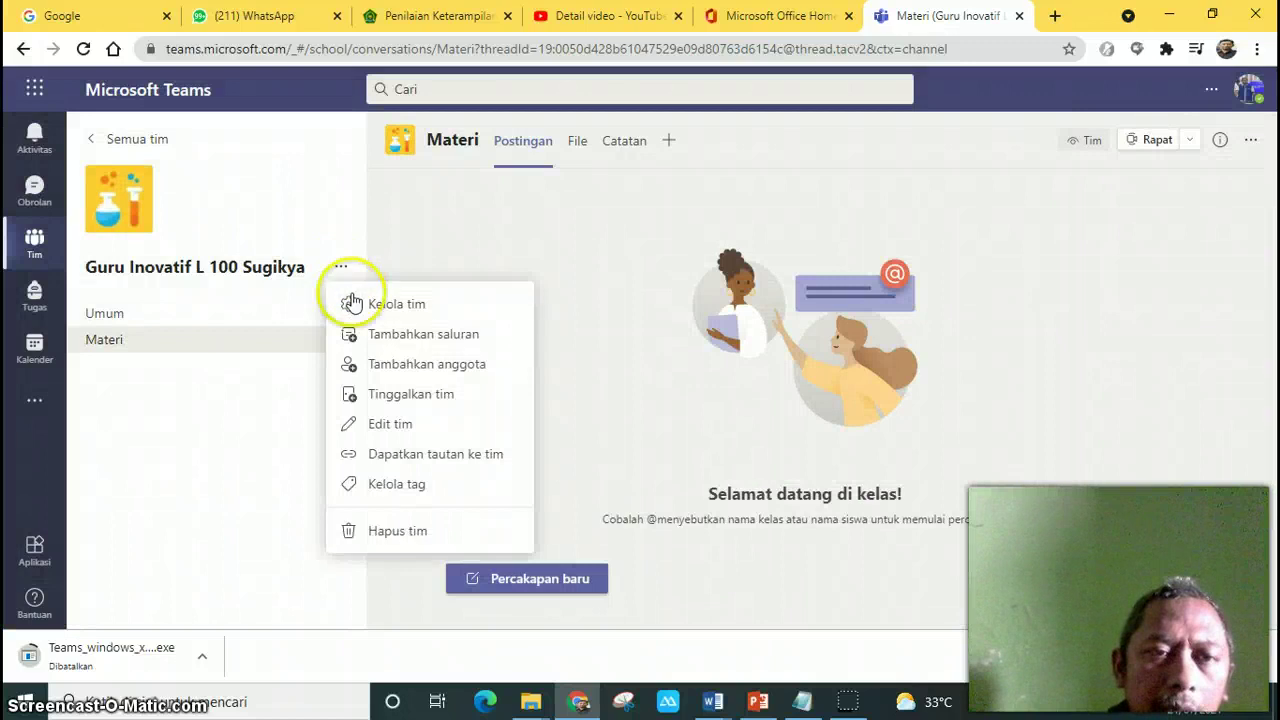
left_click(362, 334)
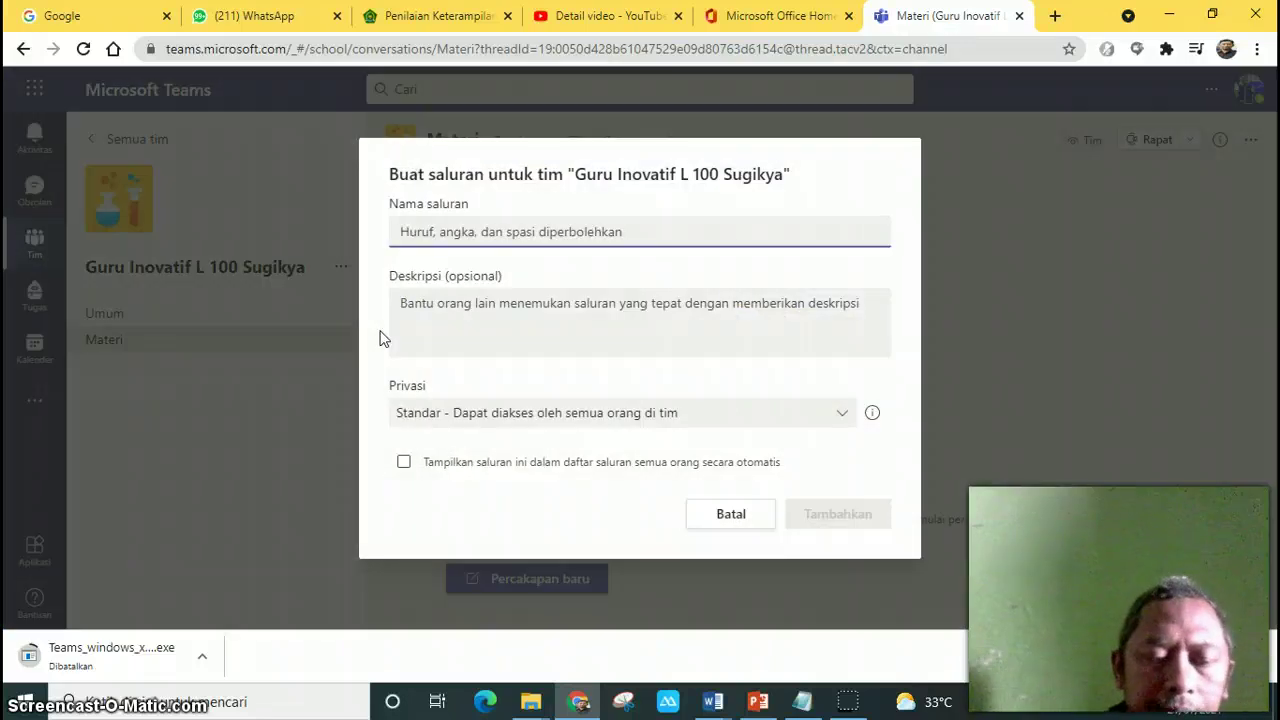
type("Tugas")
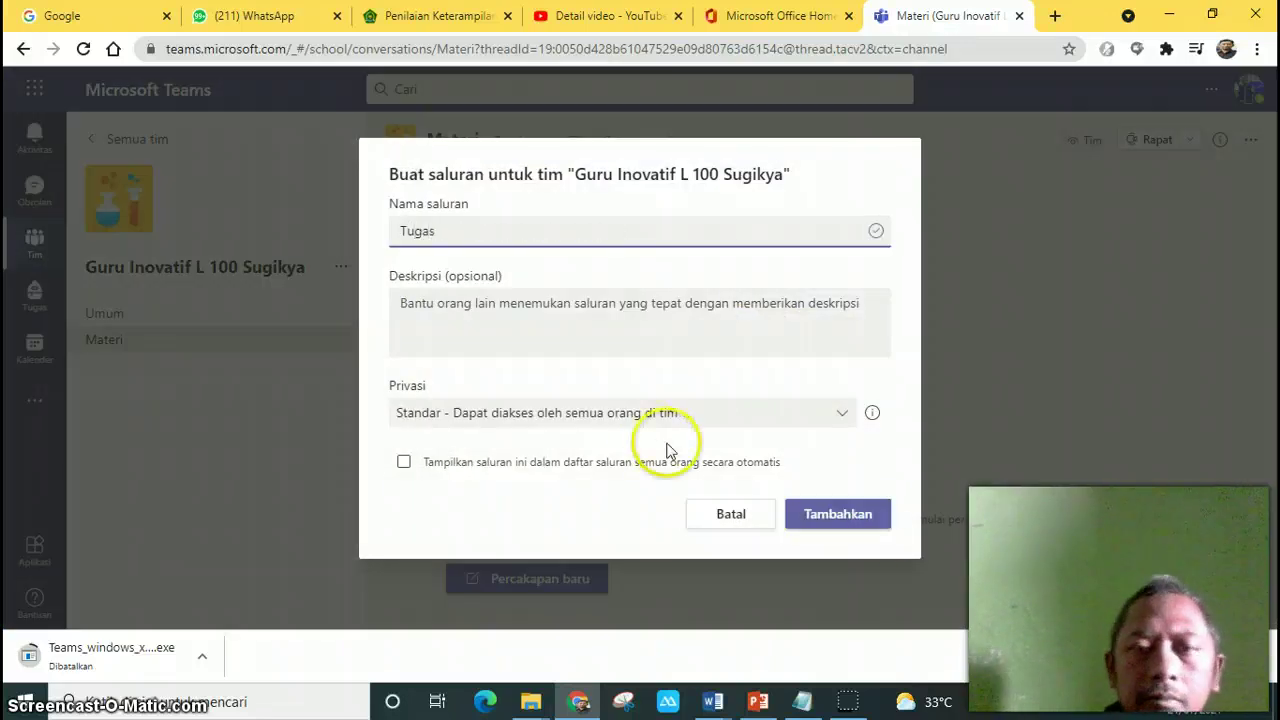
left_click(877, 522)
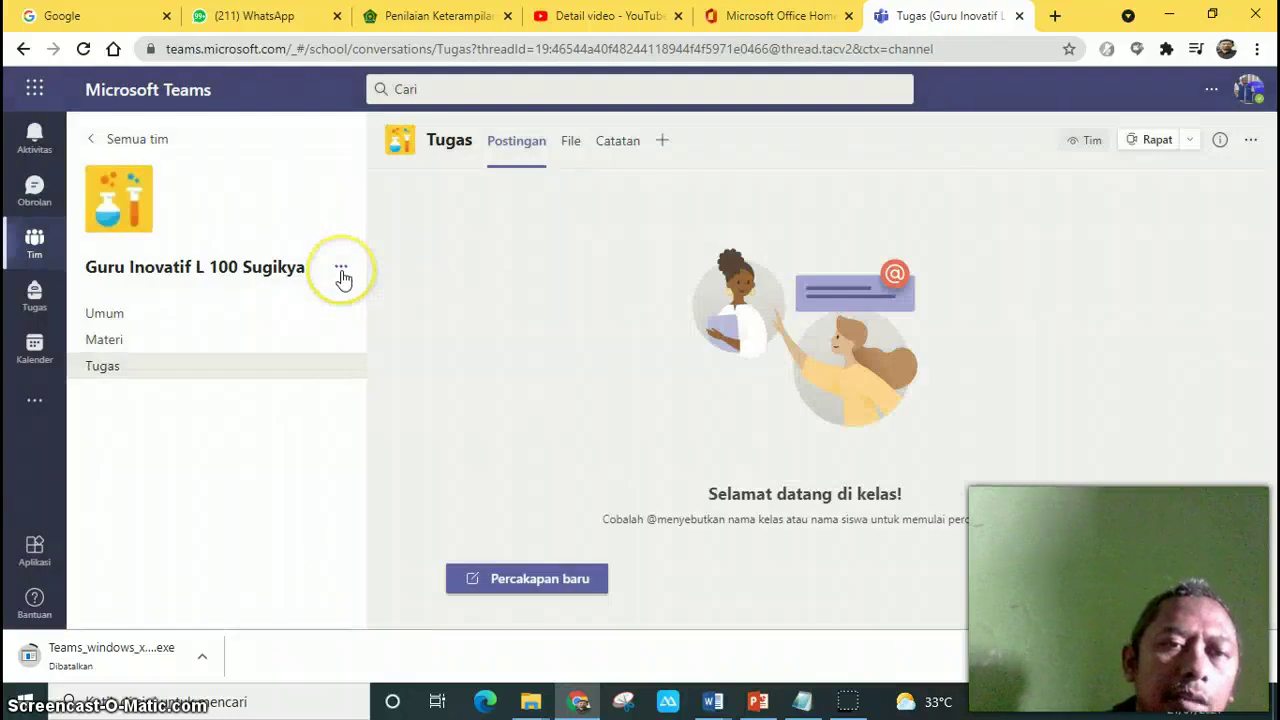
Add a channel named "Webinar" to the team with standard privacy
left_click(341, 268)
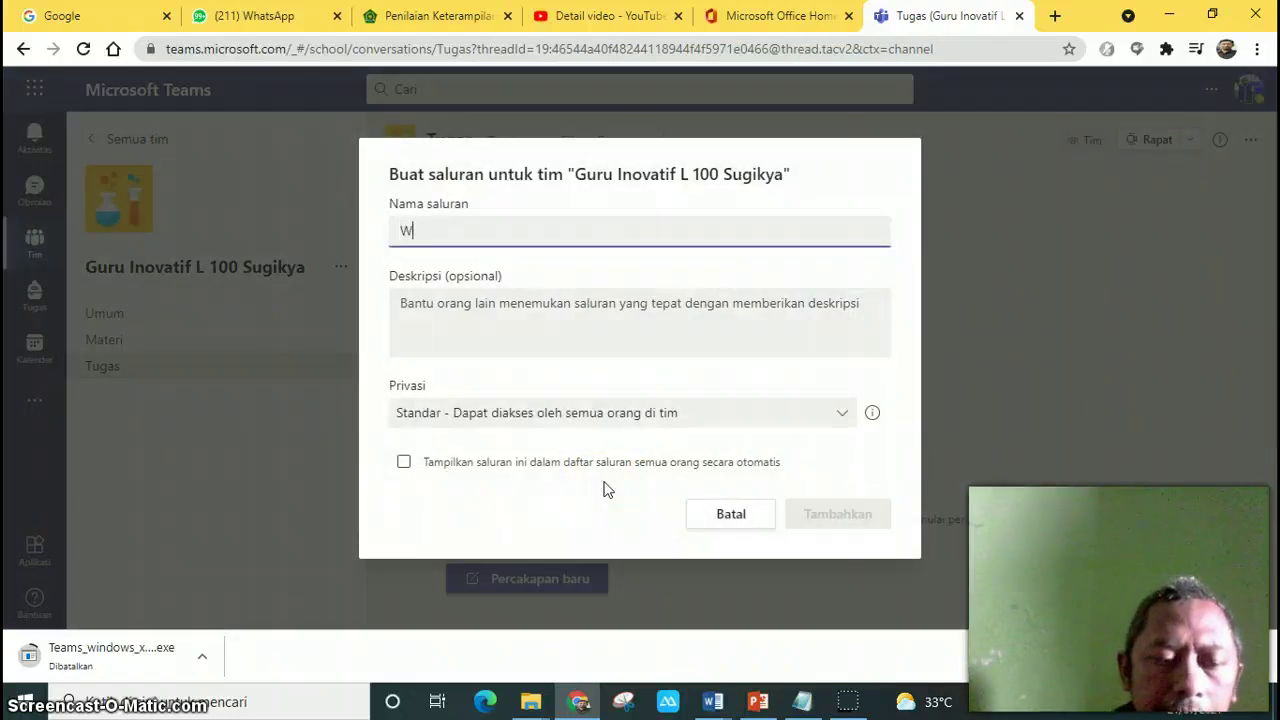
type("binar")
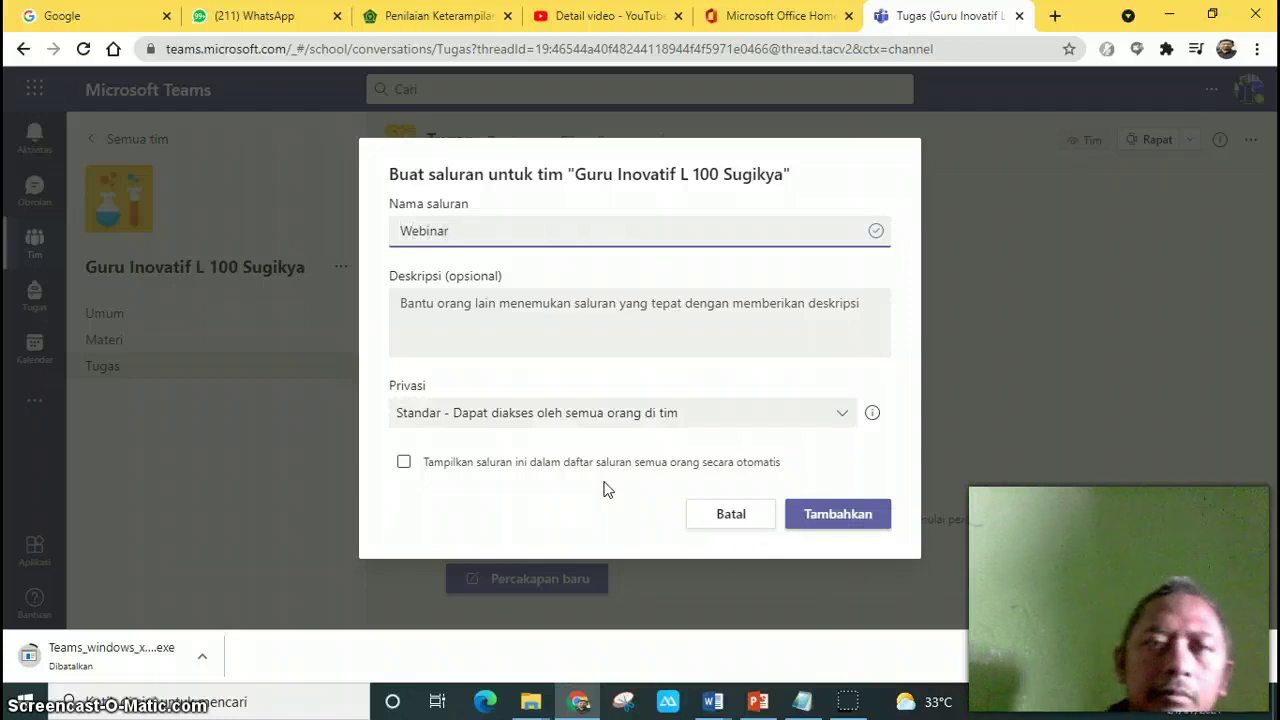
left_click(824, 514)
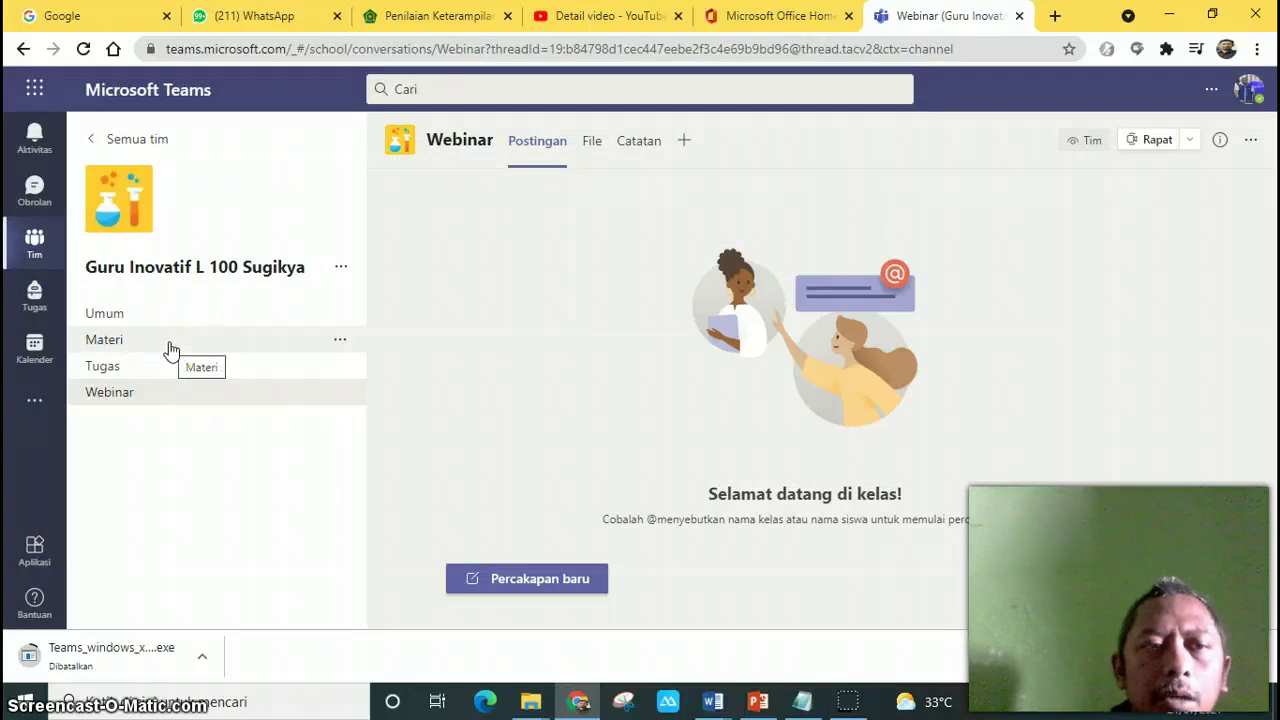
Start a new post in the Materi channel and attach "1. Kelas Digital dengan Microsoft Teams.pdf" from the computer
left_click(170, 349)
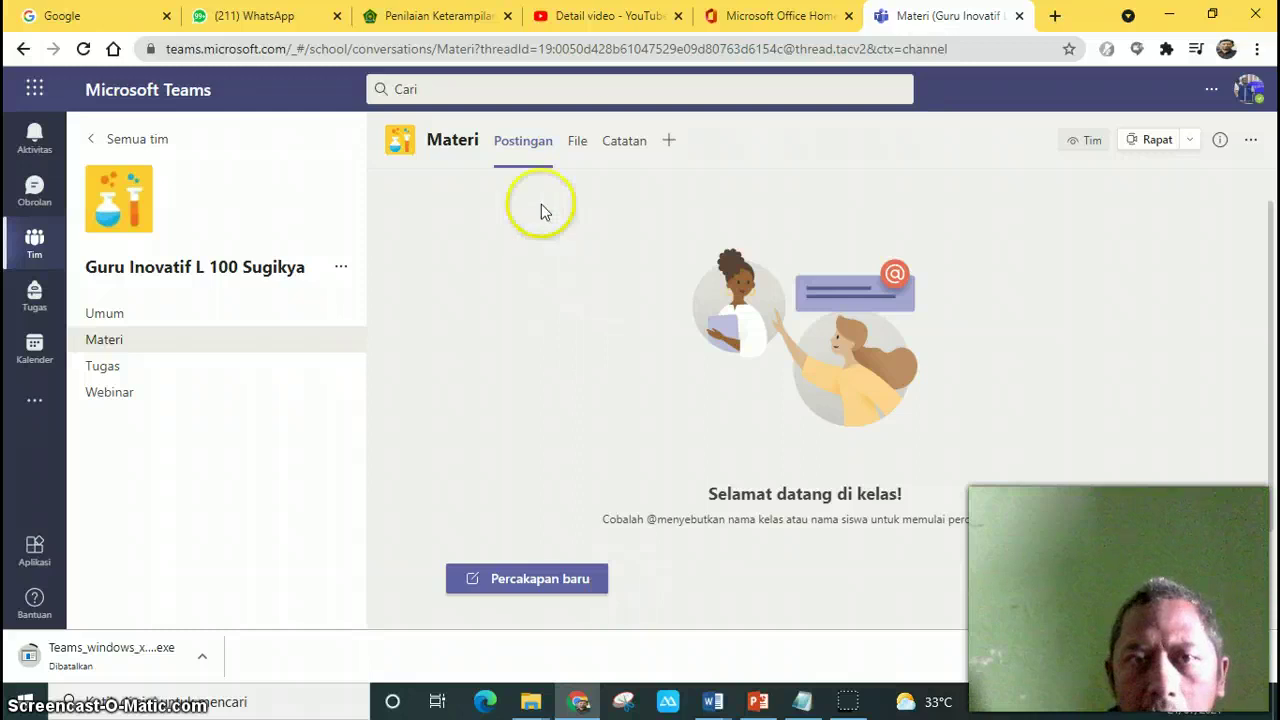
left_click(546, 590)
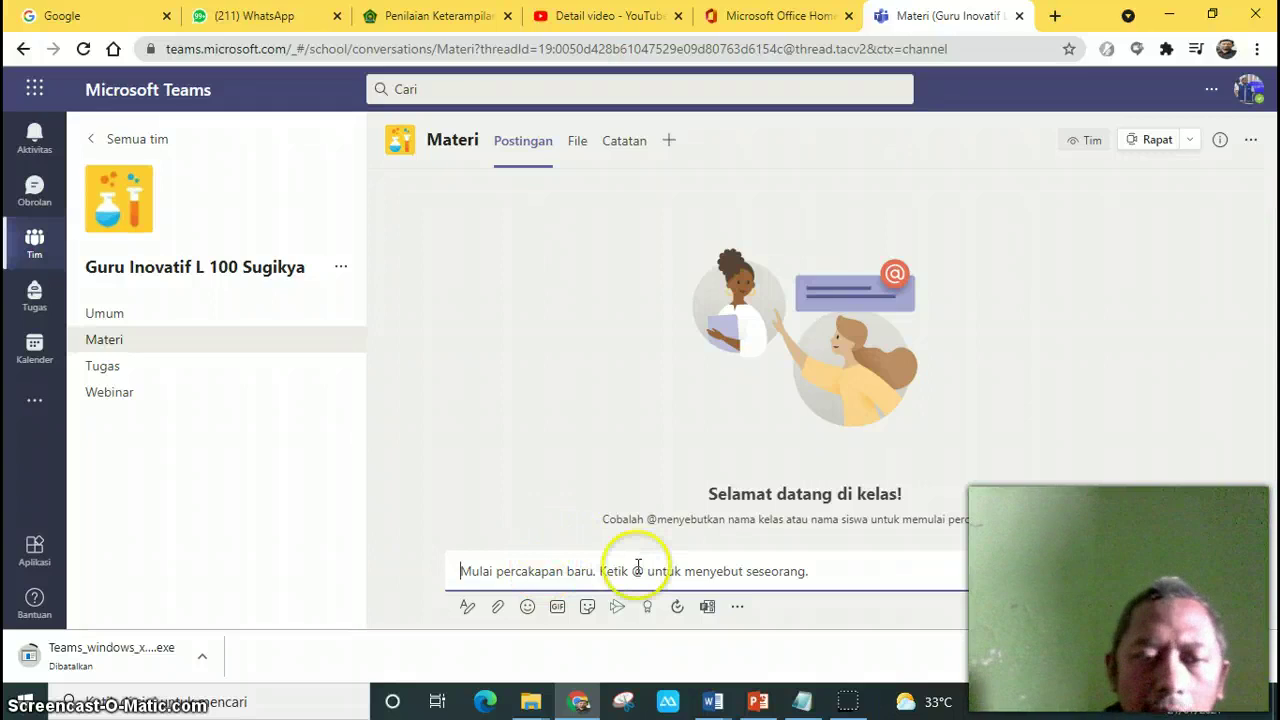
left_click(498, 608)
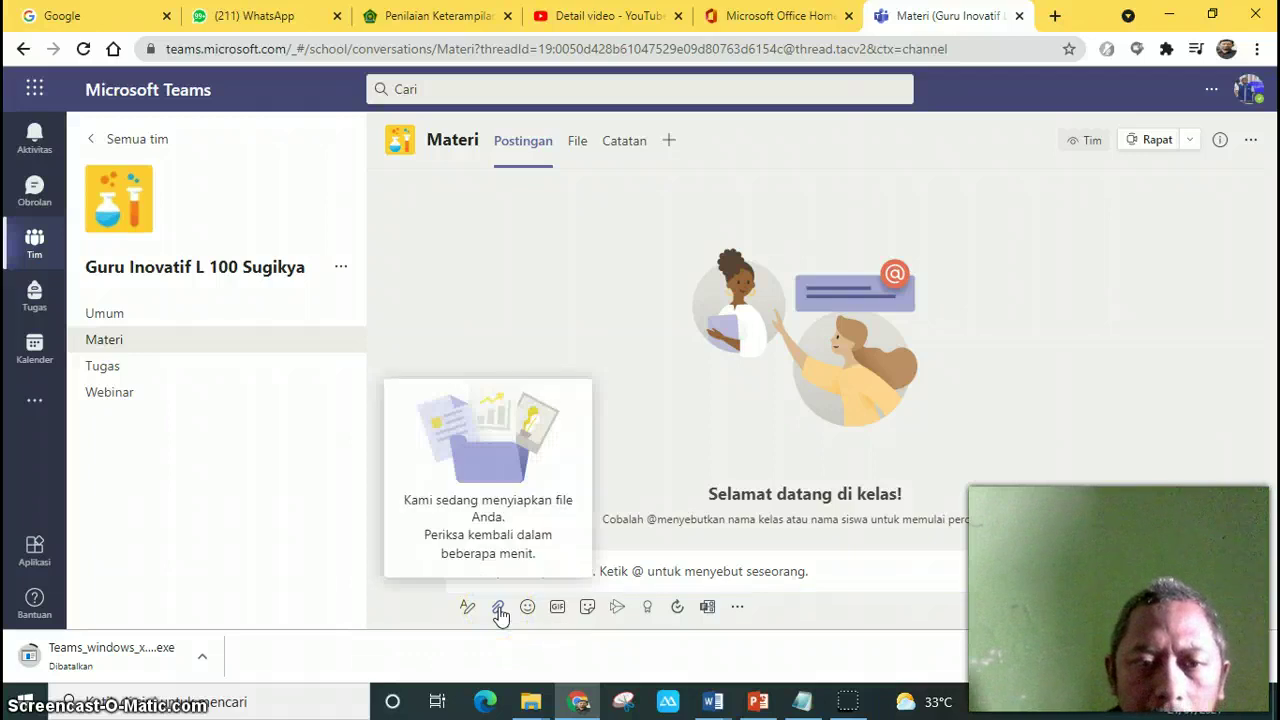
left_click(498, 608)
left_click(498, 608)
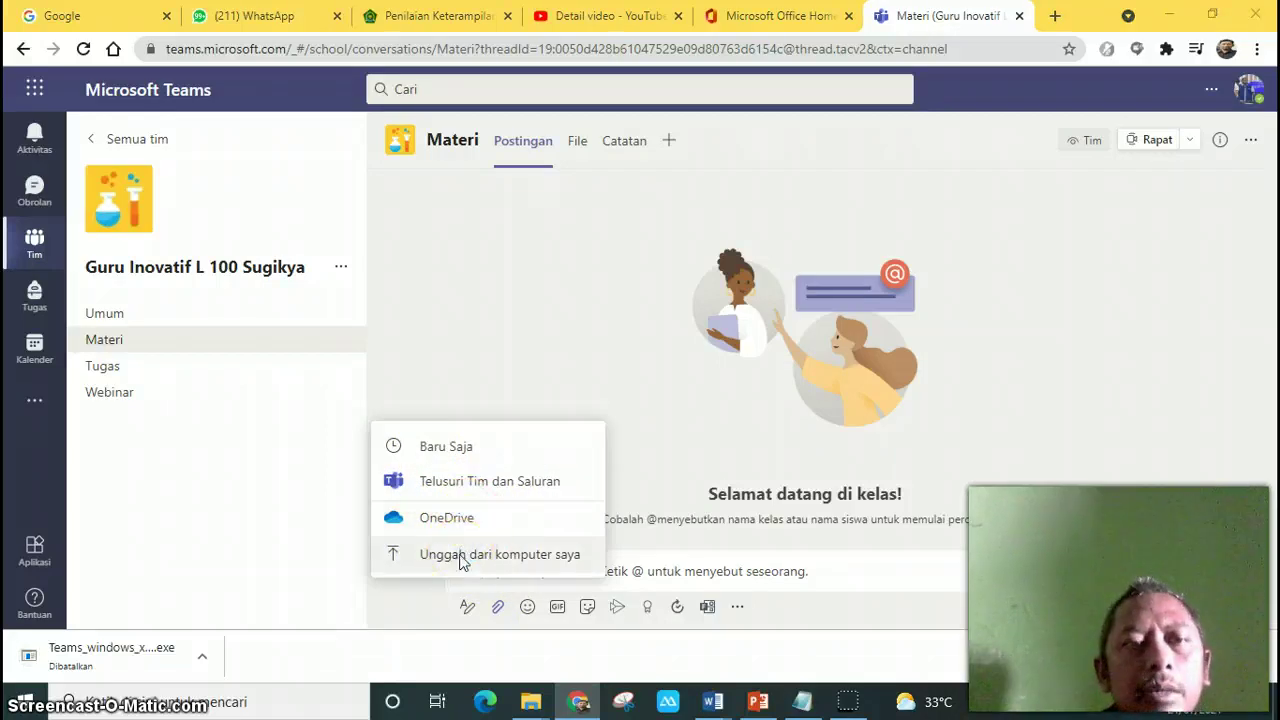
left_click(462, 558)
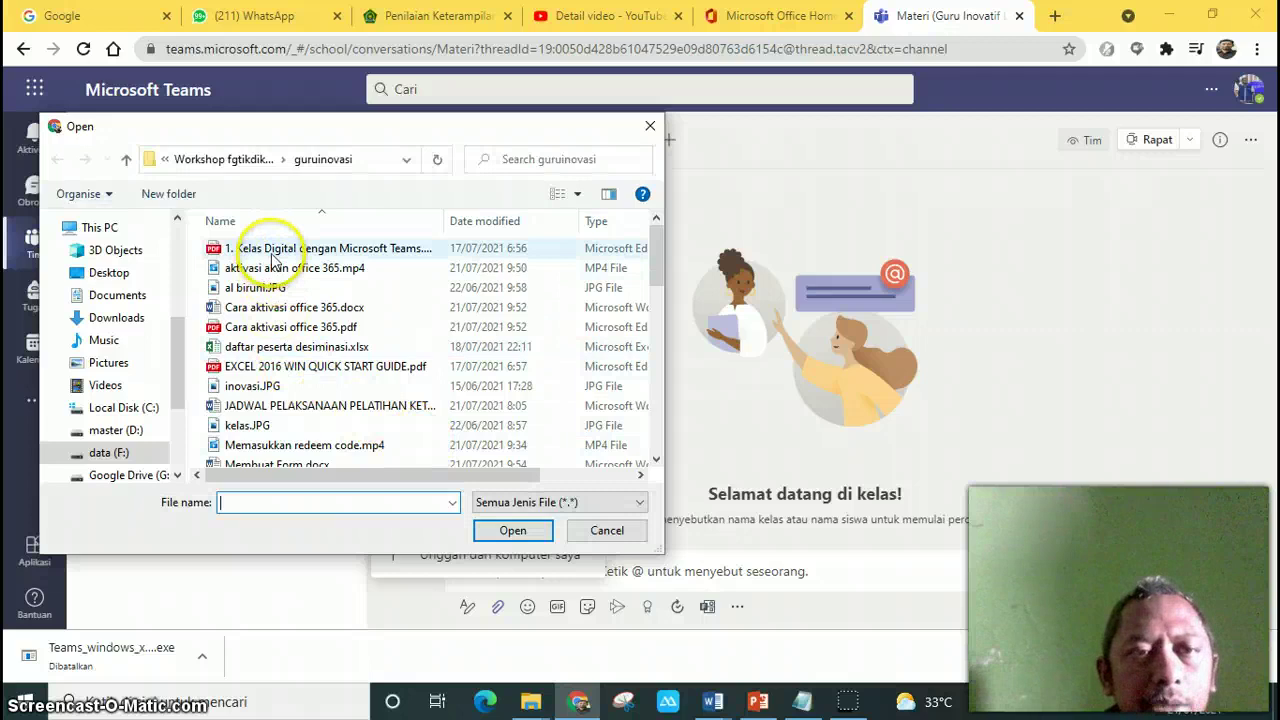
left_click(290, 249)
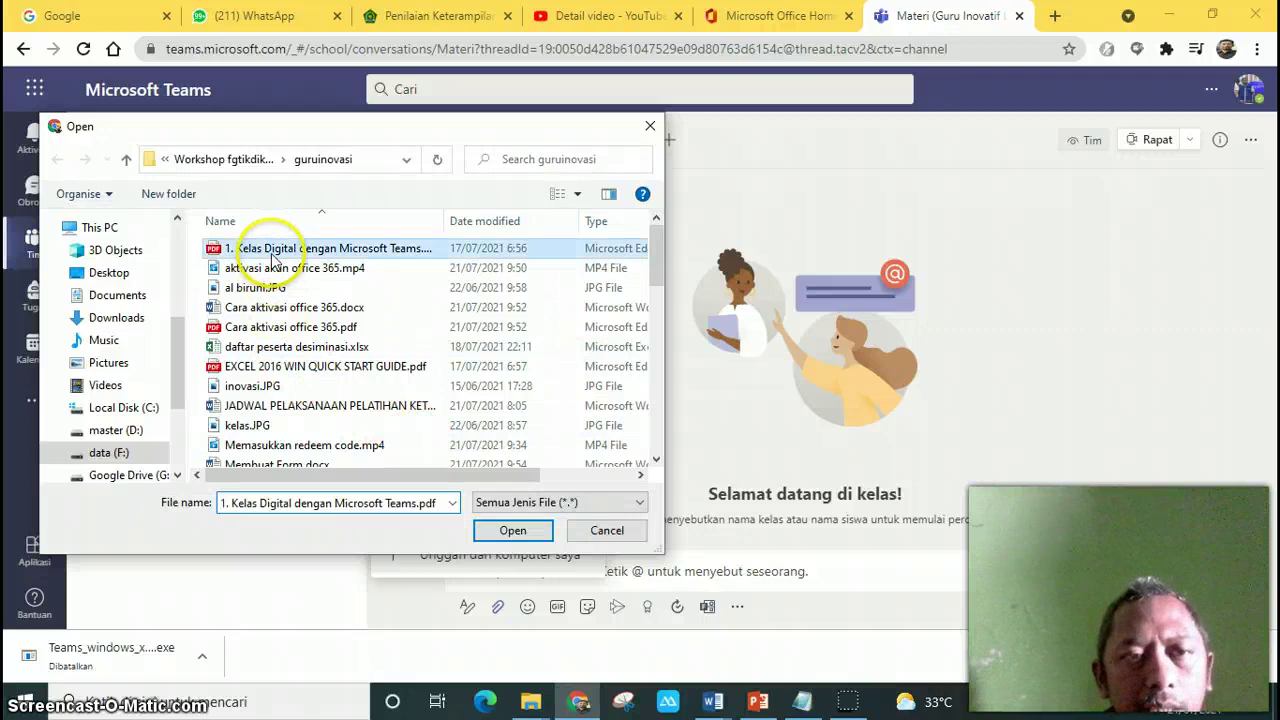
left_click(513, 532)
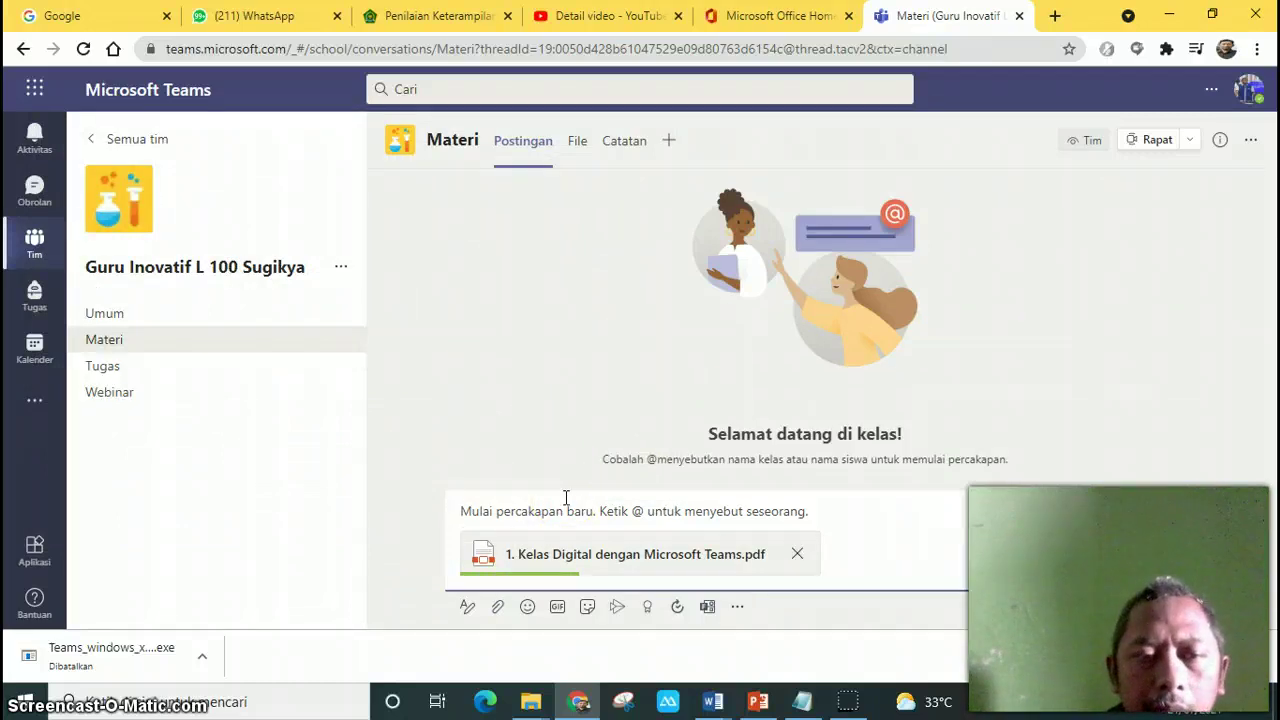
Add the message "materi" to the post with the attached PDF and send it to the channel
type("materi")
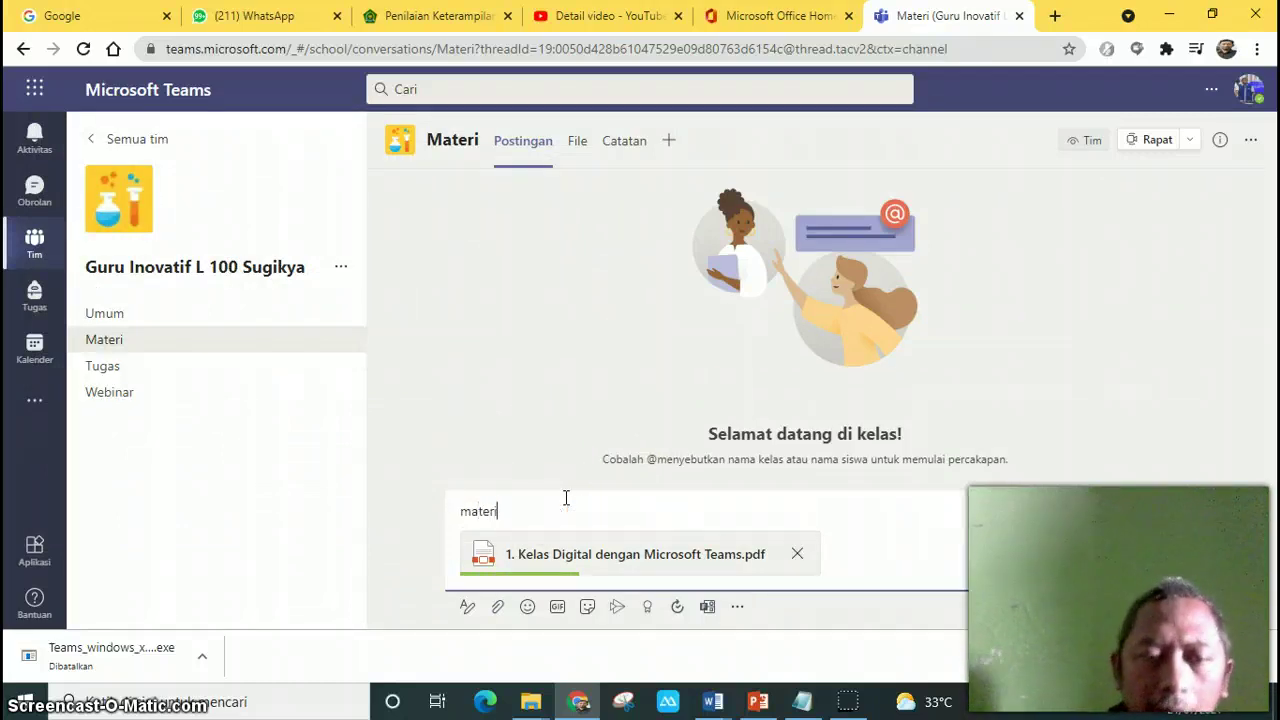
left_click(470, 607)
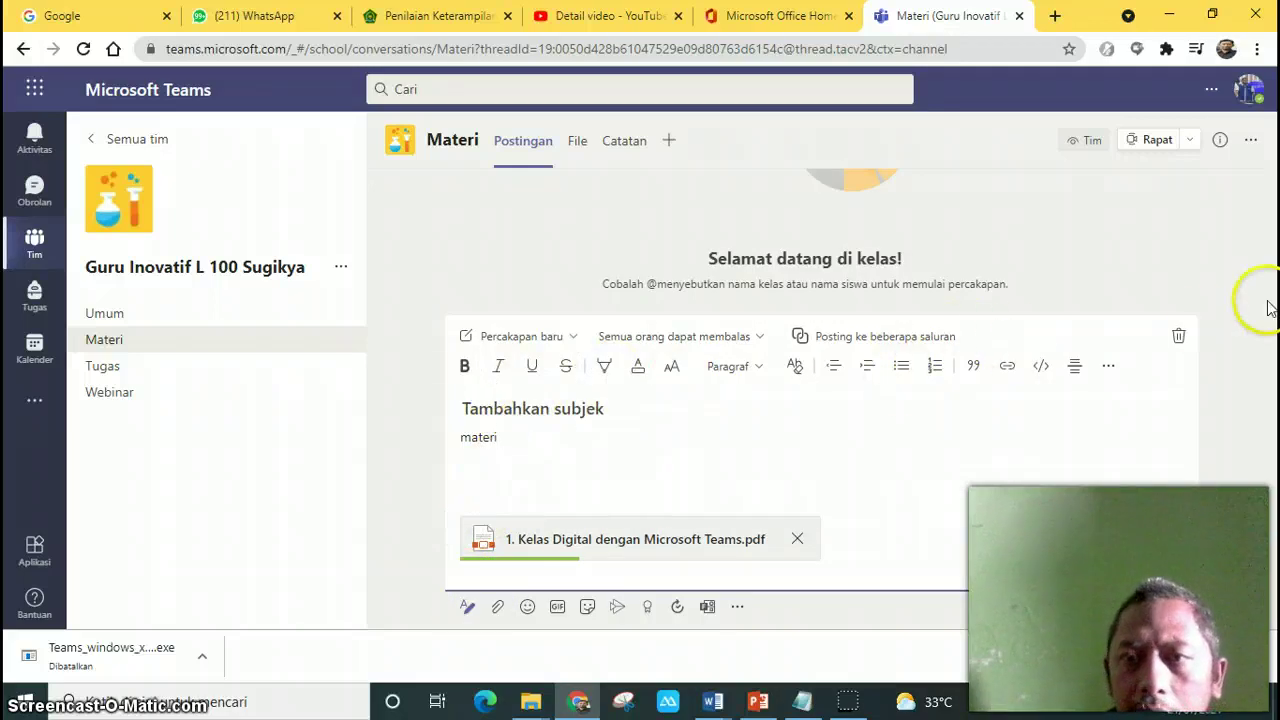
left_click(1179, 337)
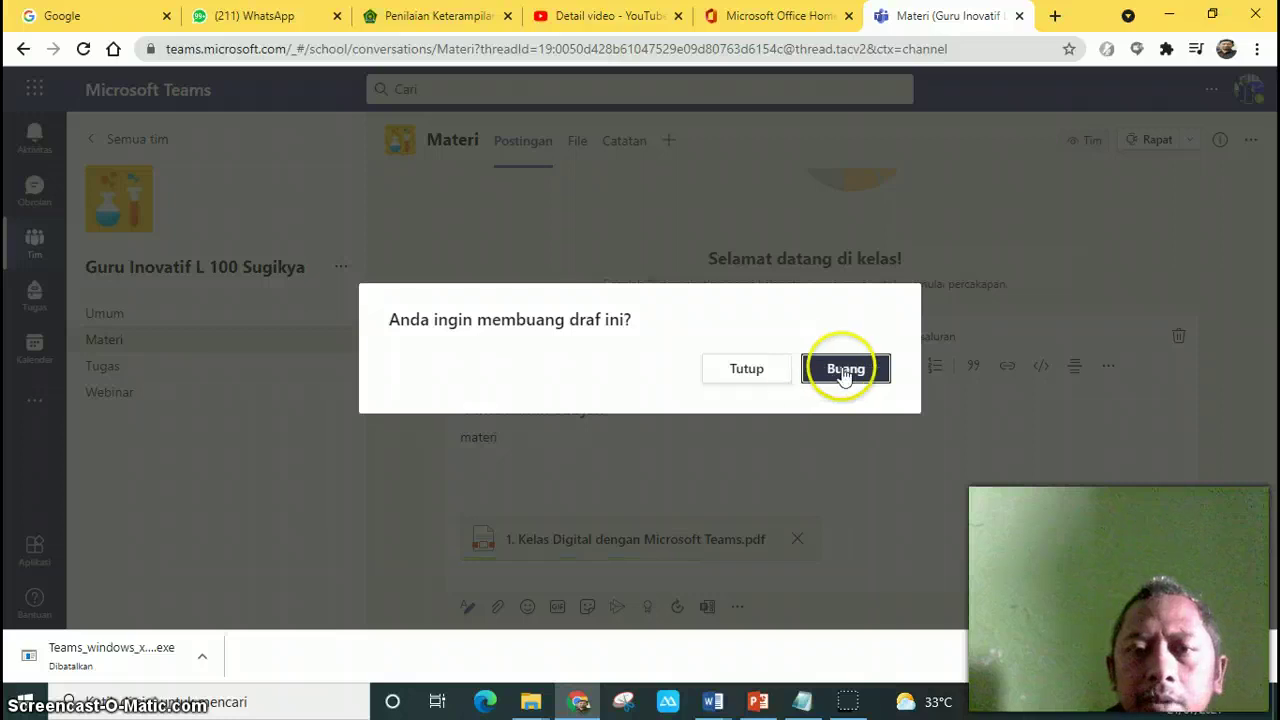
left_click(766, 372)
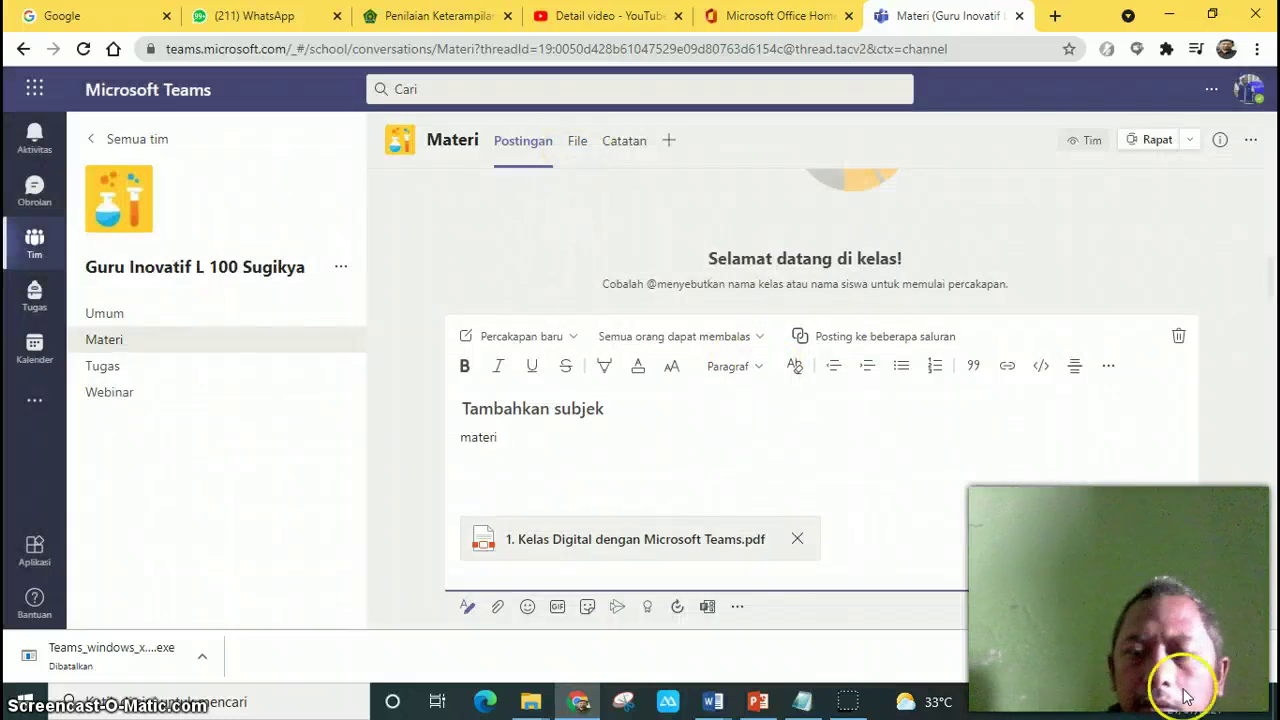
left_click(1177, 607)
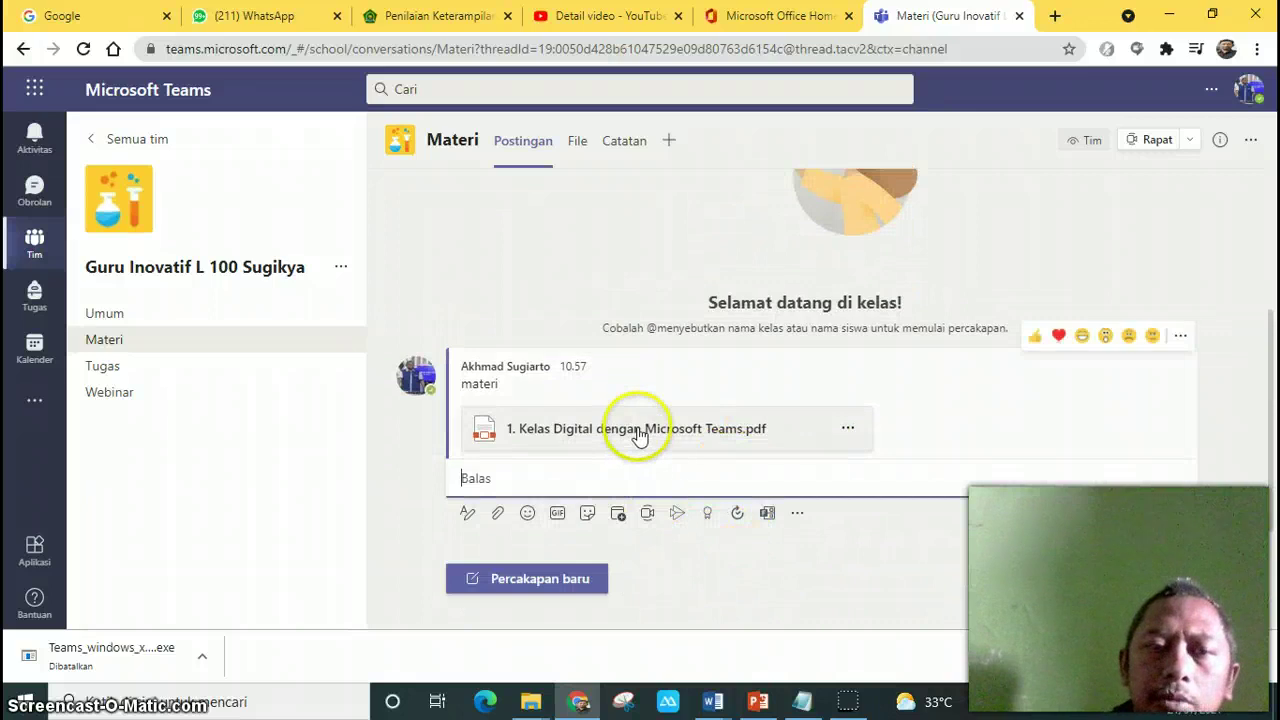
Upload "Cara aktivasi office 365.pdf" from the computer to the Materi channel's files
left_click(577, 143)
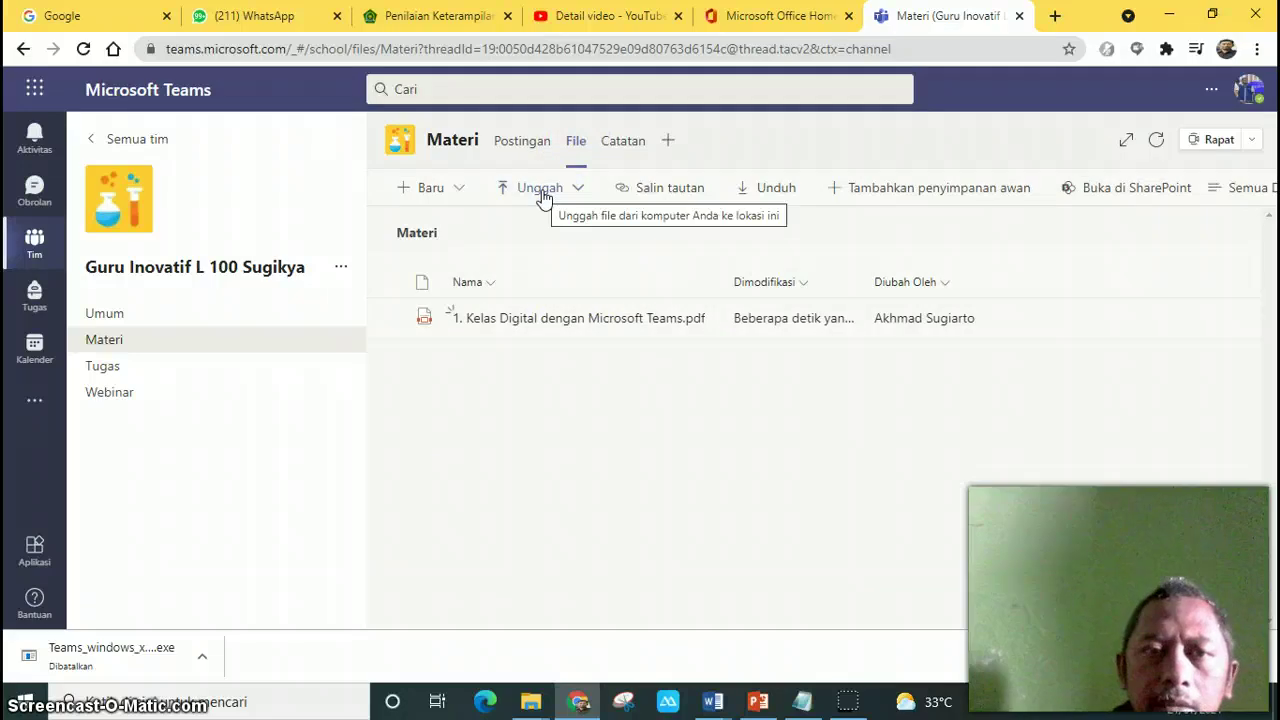
left_click(541, 193)
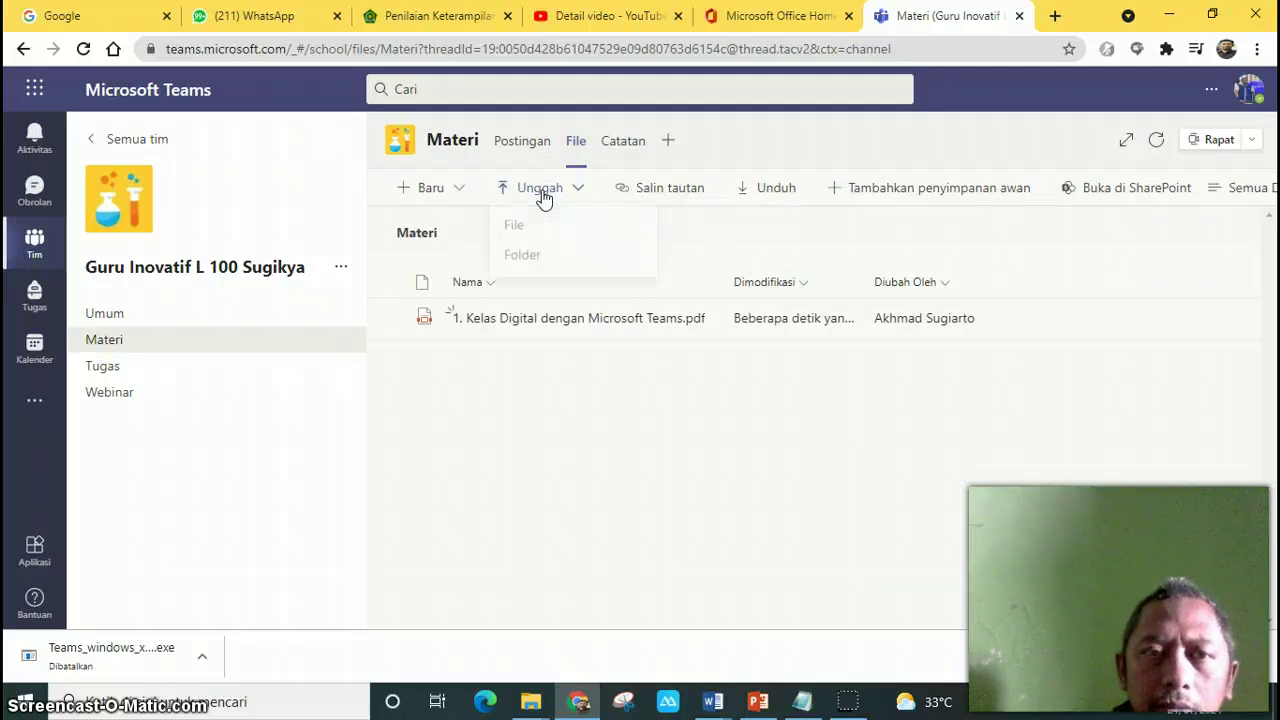
left_click(522, 230)
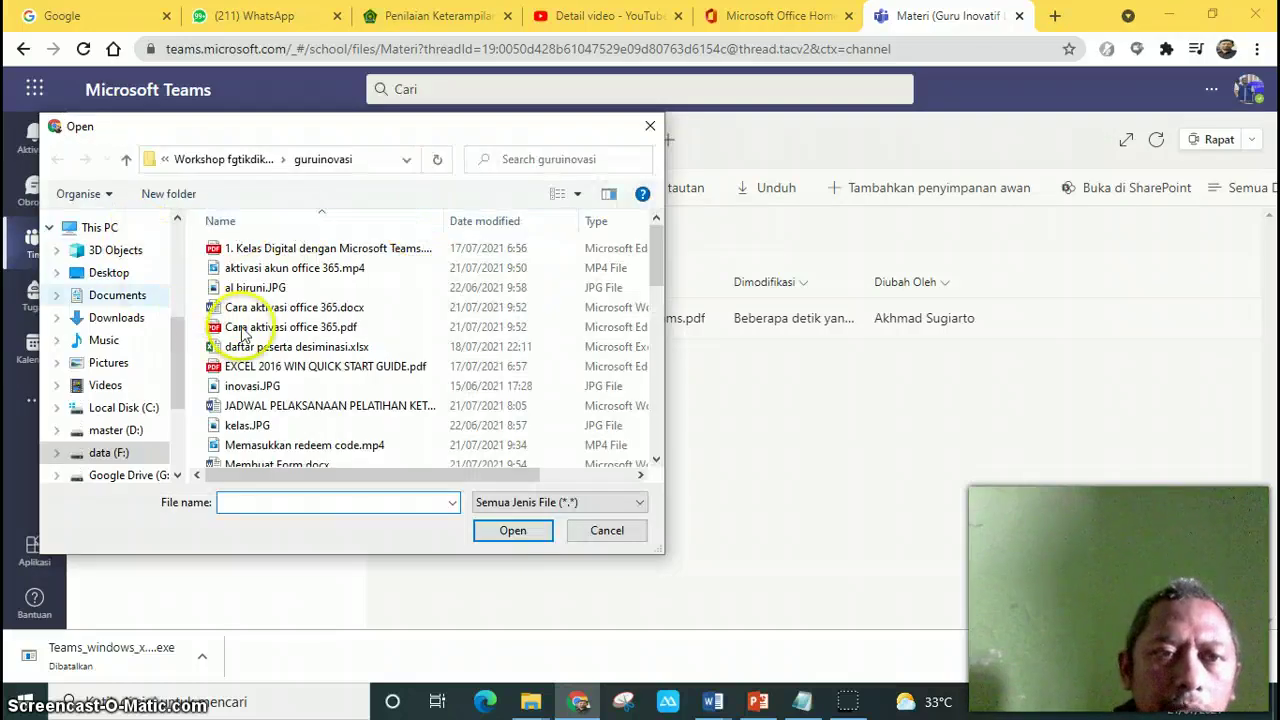
left_click(265, 328)
left_click(503, 540)
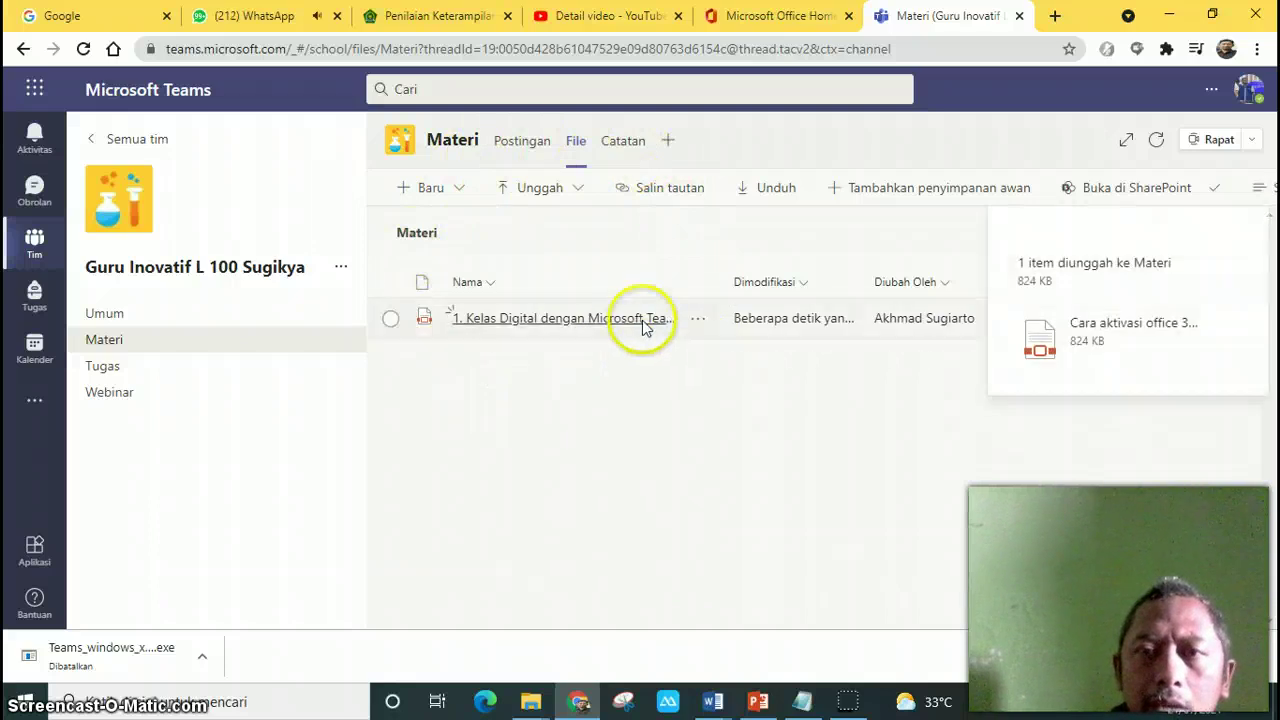
Copy the Microsoft Teams link to the Materi files folder and look through the file options of the Kelas Digital PDF
left_click(675, 192)
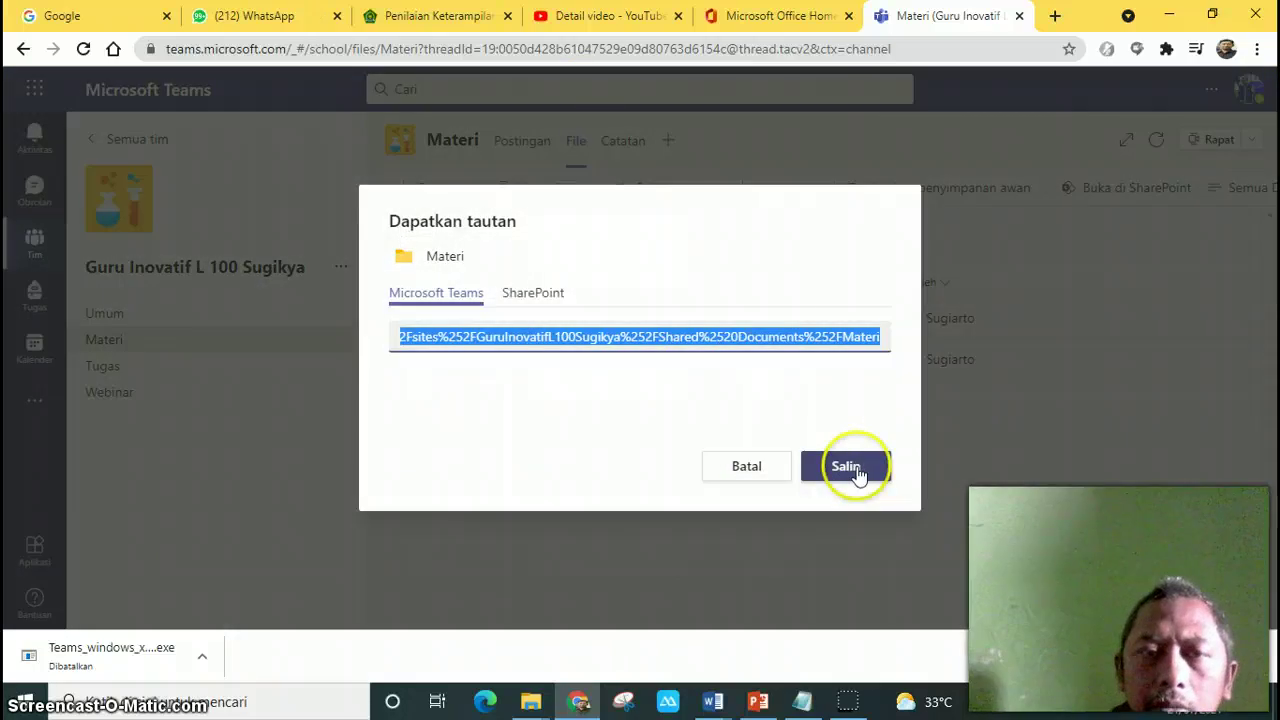
left_click(857, 472)
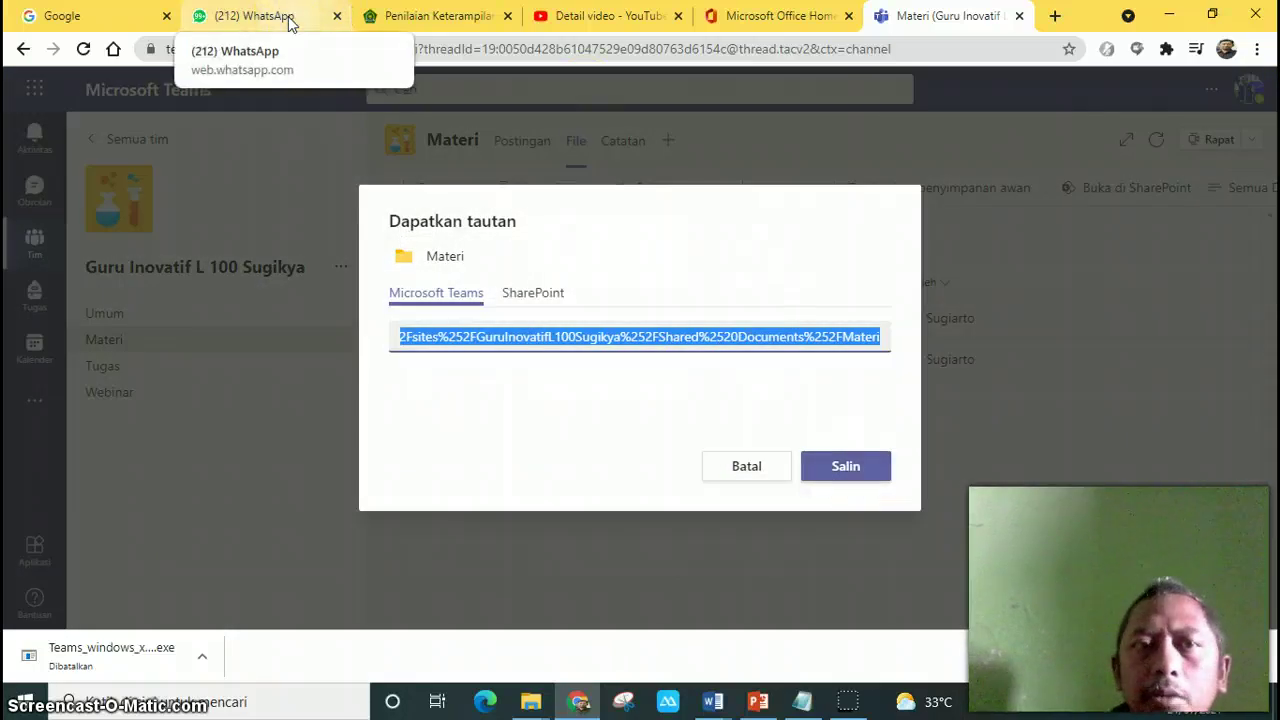
left_click(1033, 248)
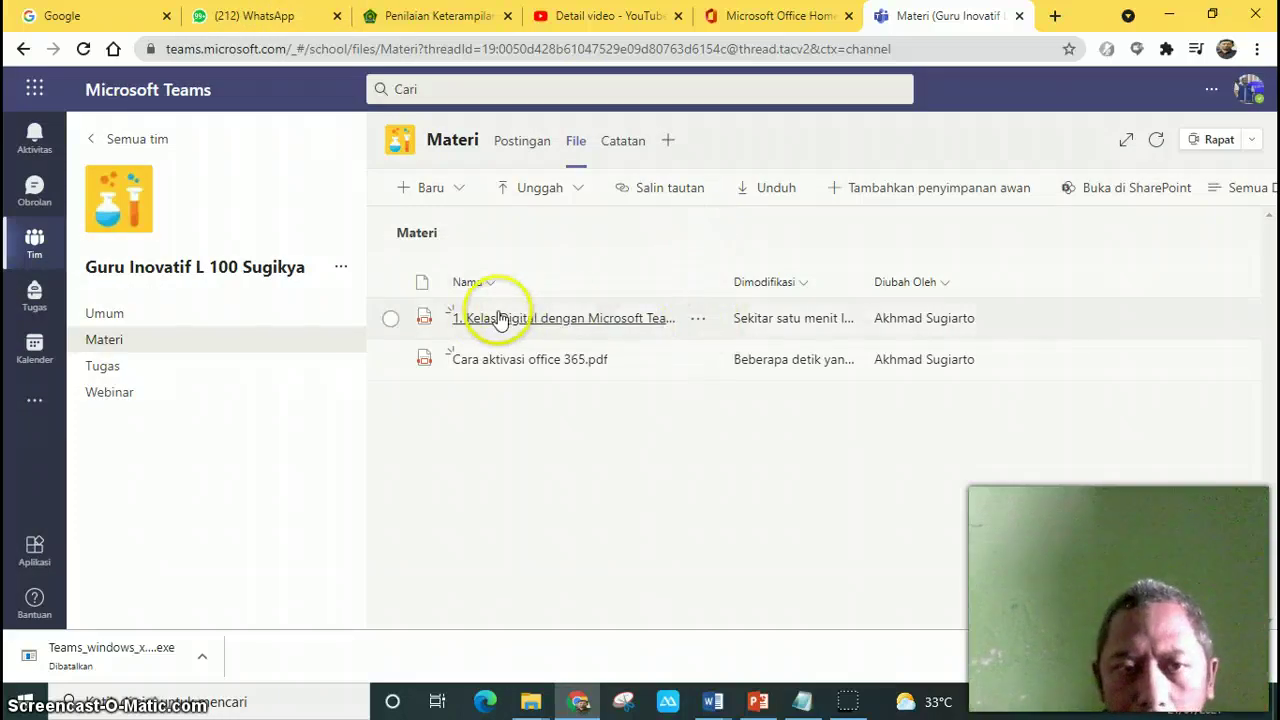
left_click(699, 323)
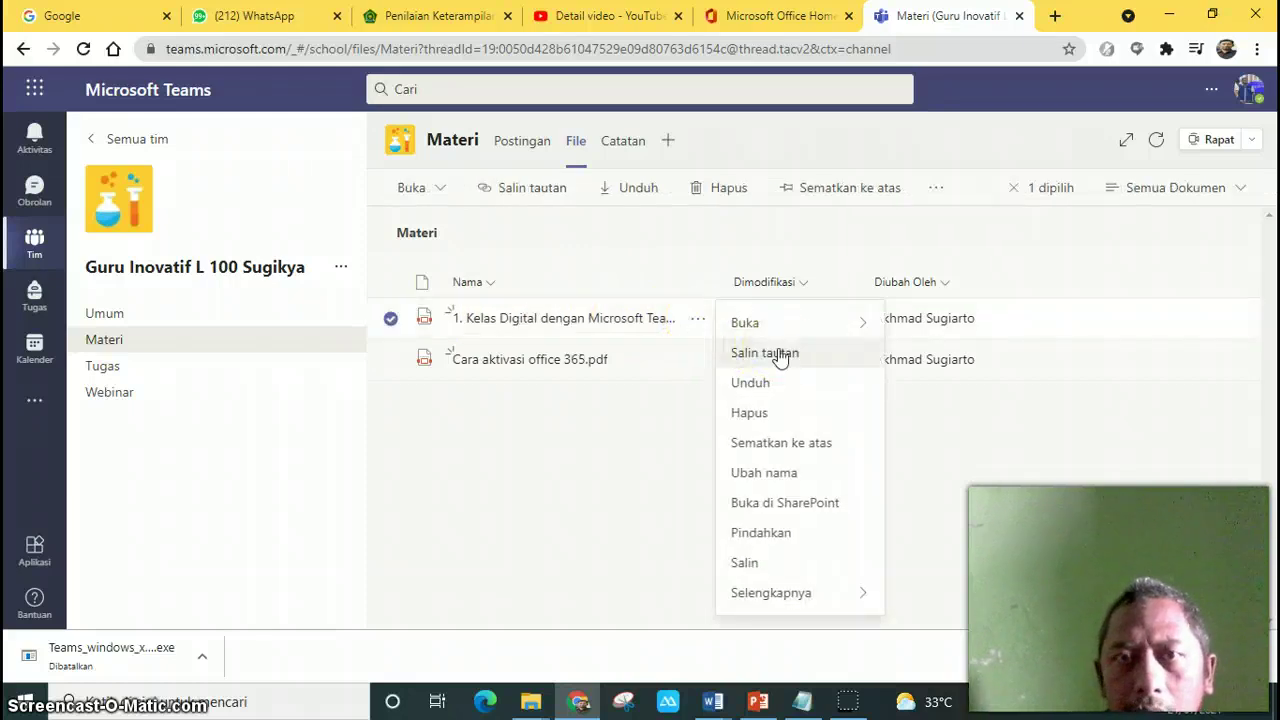
left_click(640, 265)
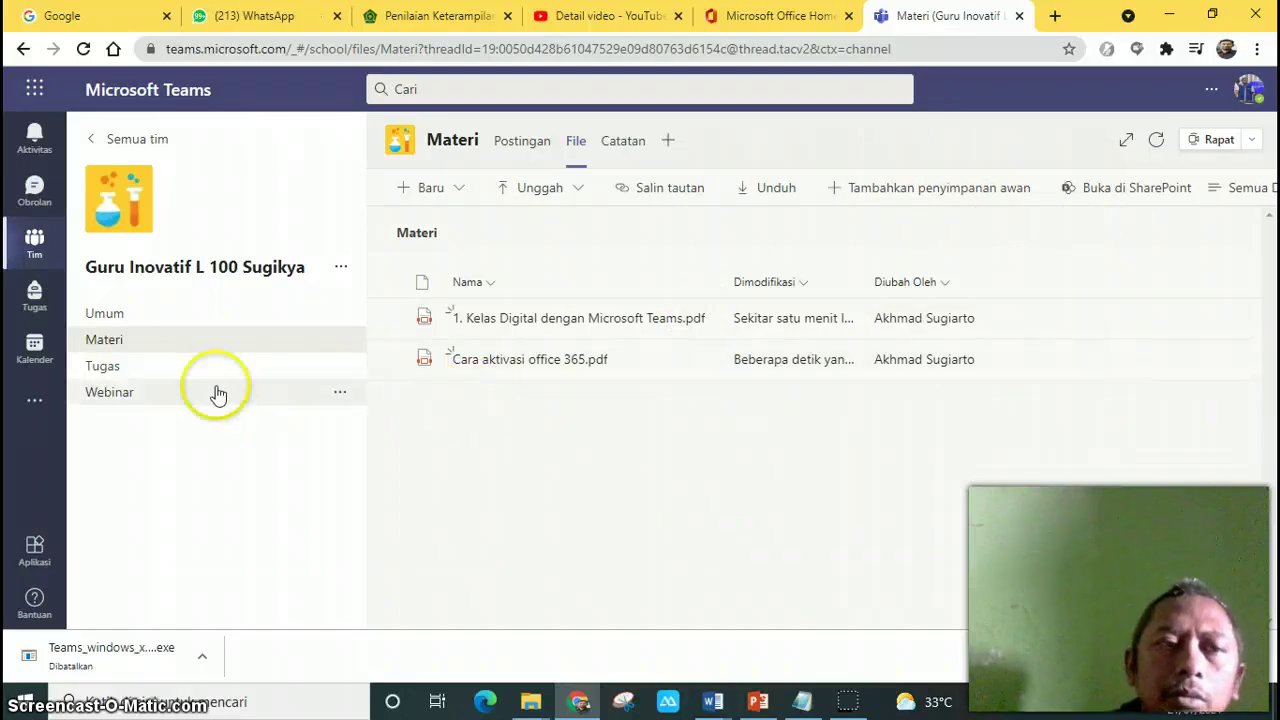
View the Tugas channel's posts and the notes page of the Webinar channel
left_click(139, 373)
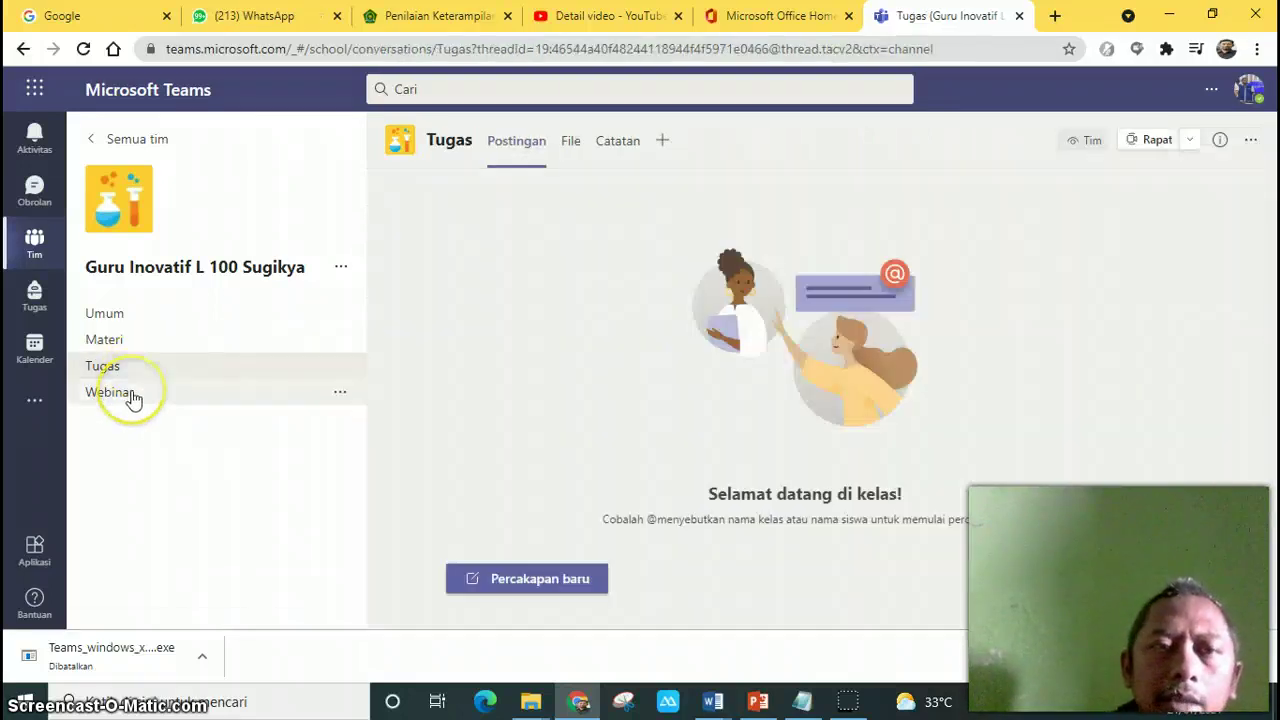
left_click(133, 396)
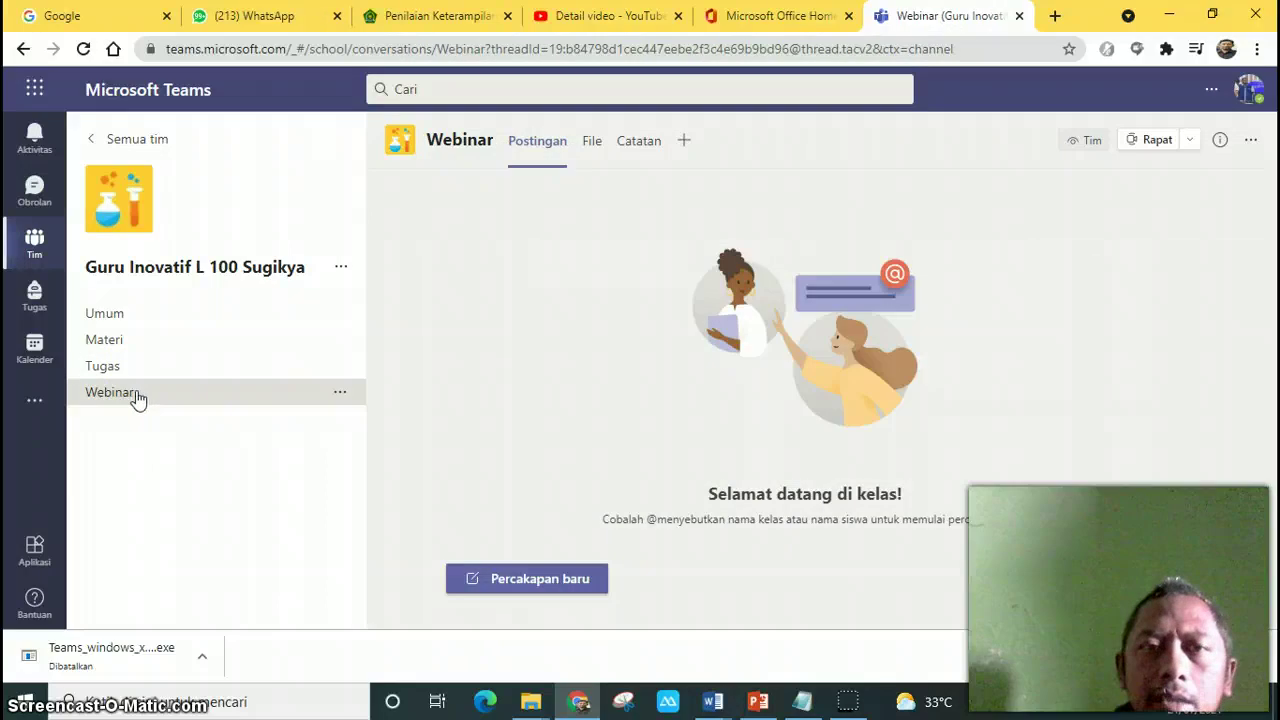
left_click(645, 141)
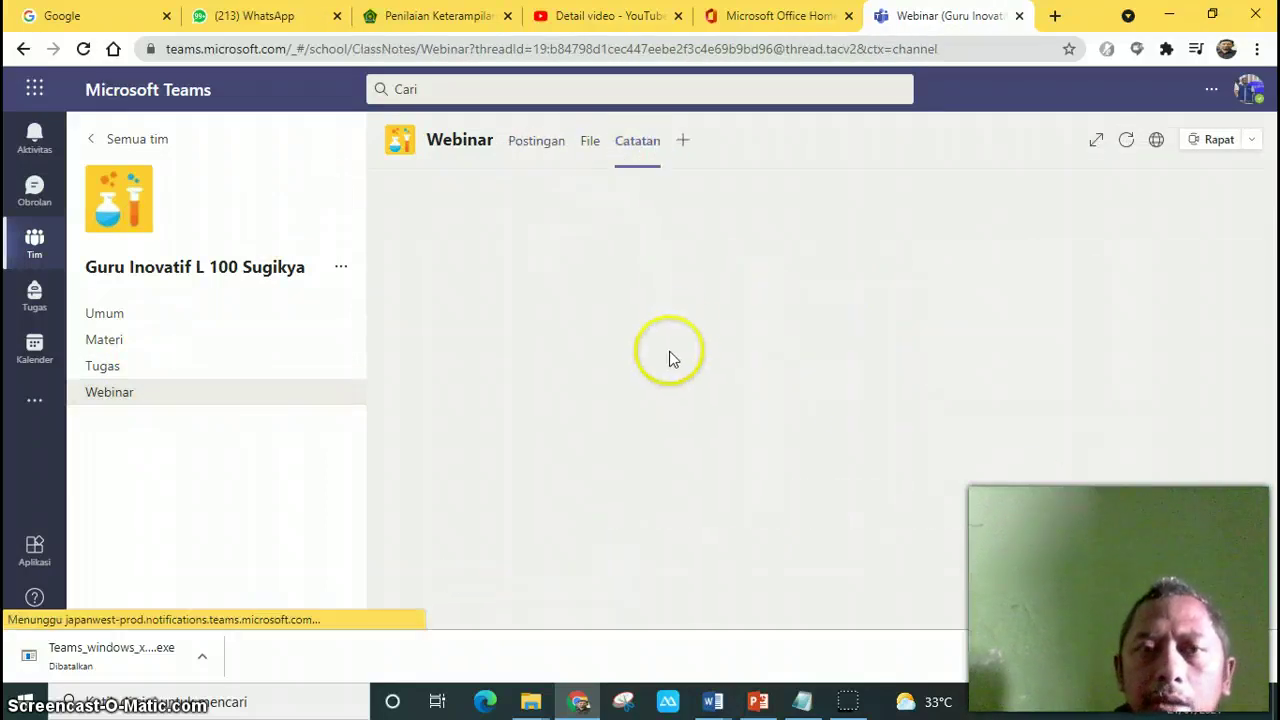
left_click(115, 398)
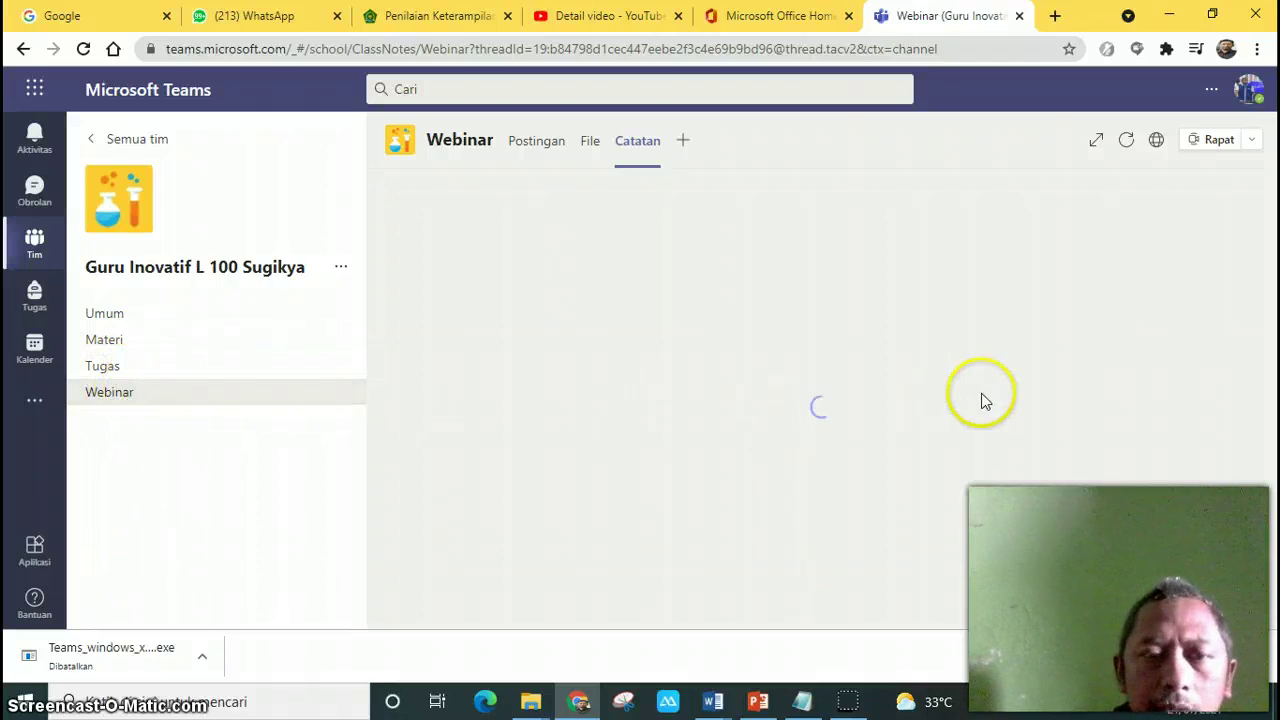
mouse_move(848, 708)
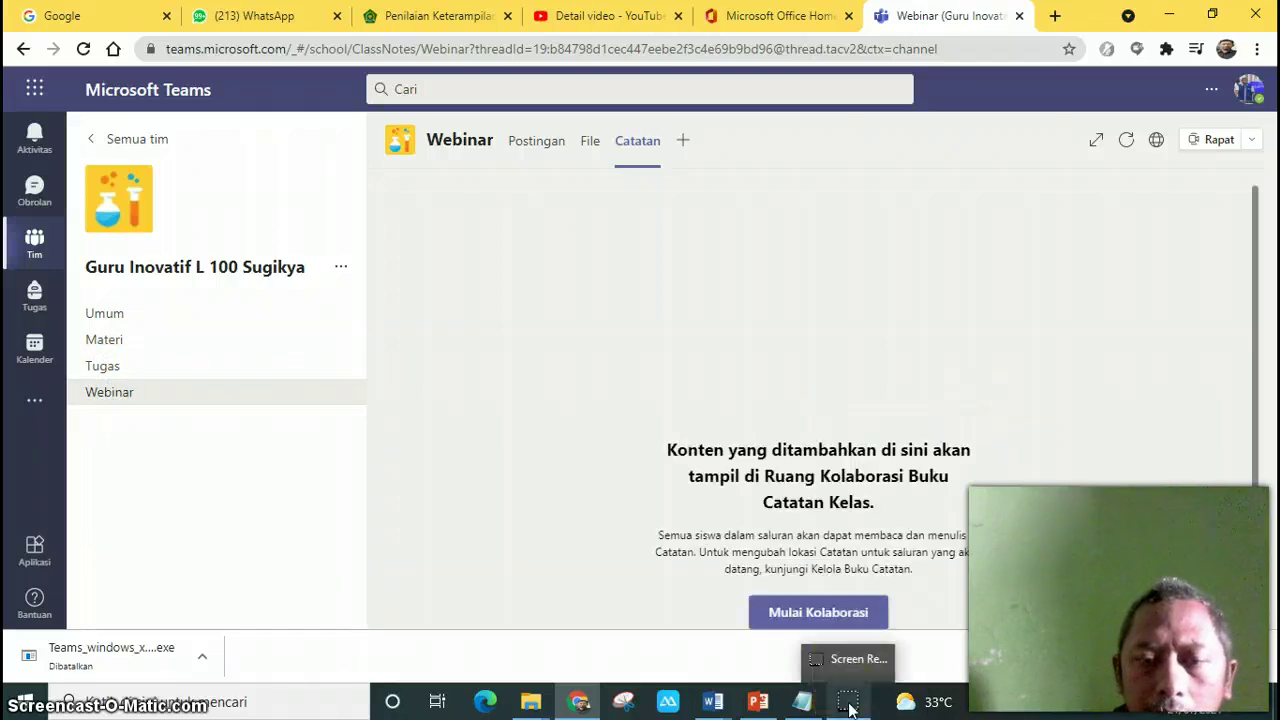